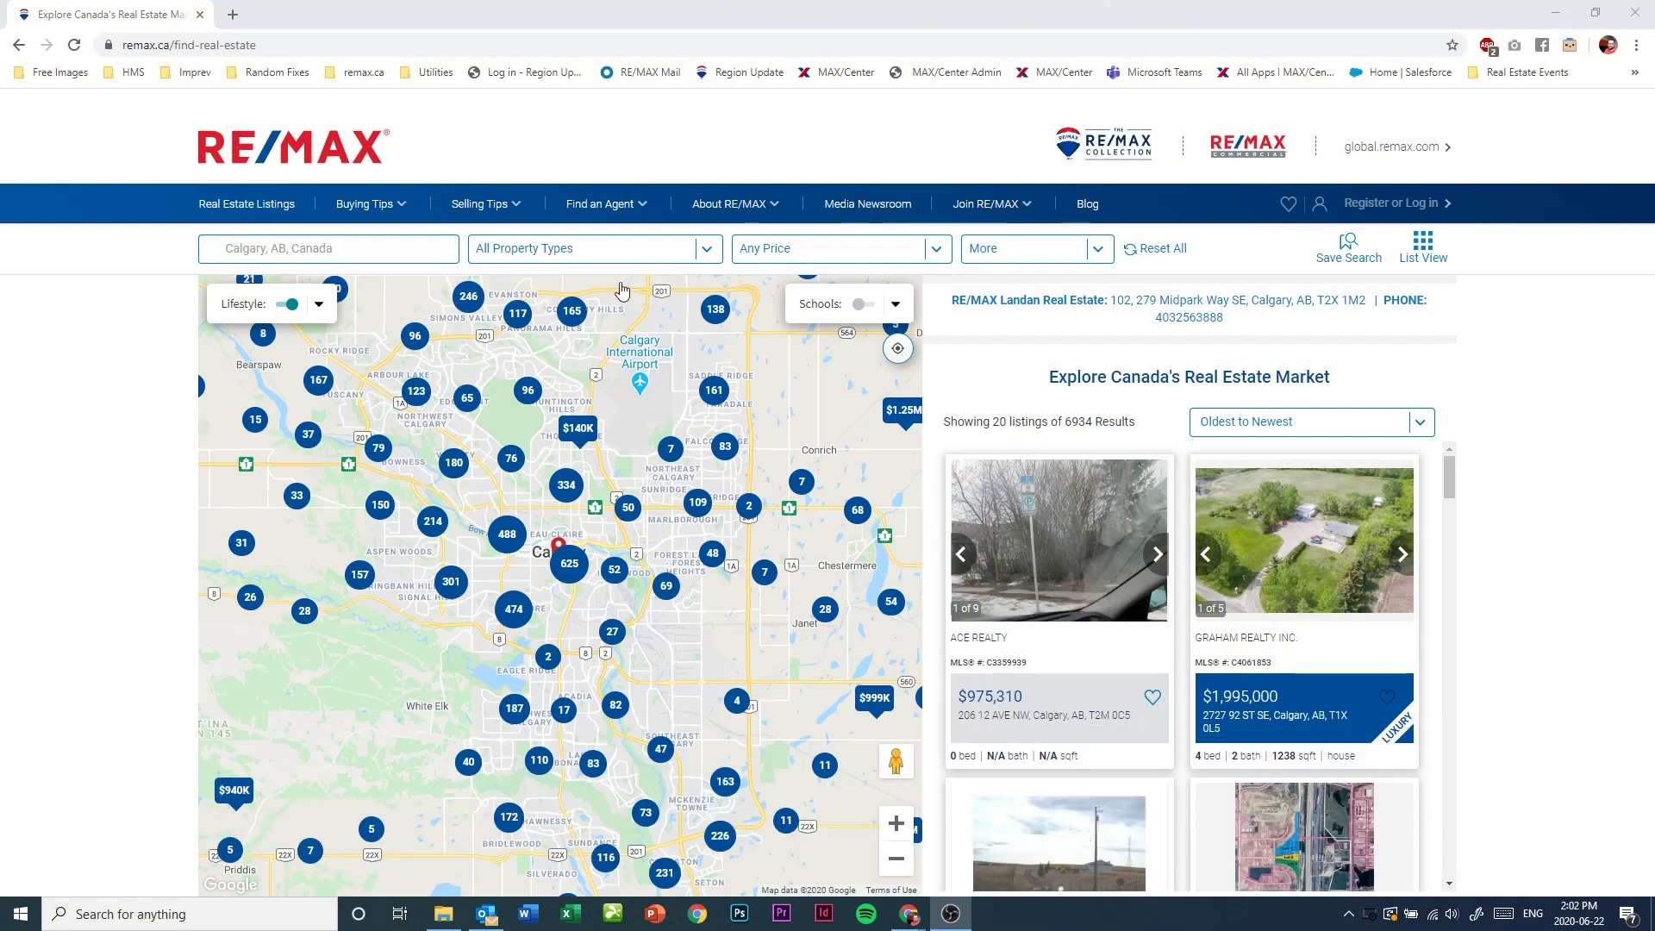
Filter the RE/MAX.ca Calgary property types to Coming Soon only, leaving 17 listings.
{"action": "left_click", "coordinate": [706, 250]}
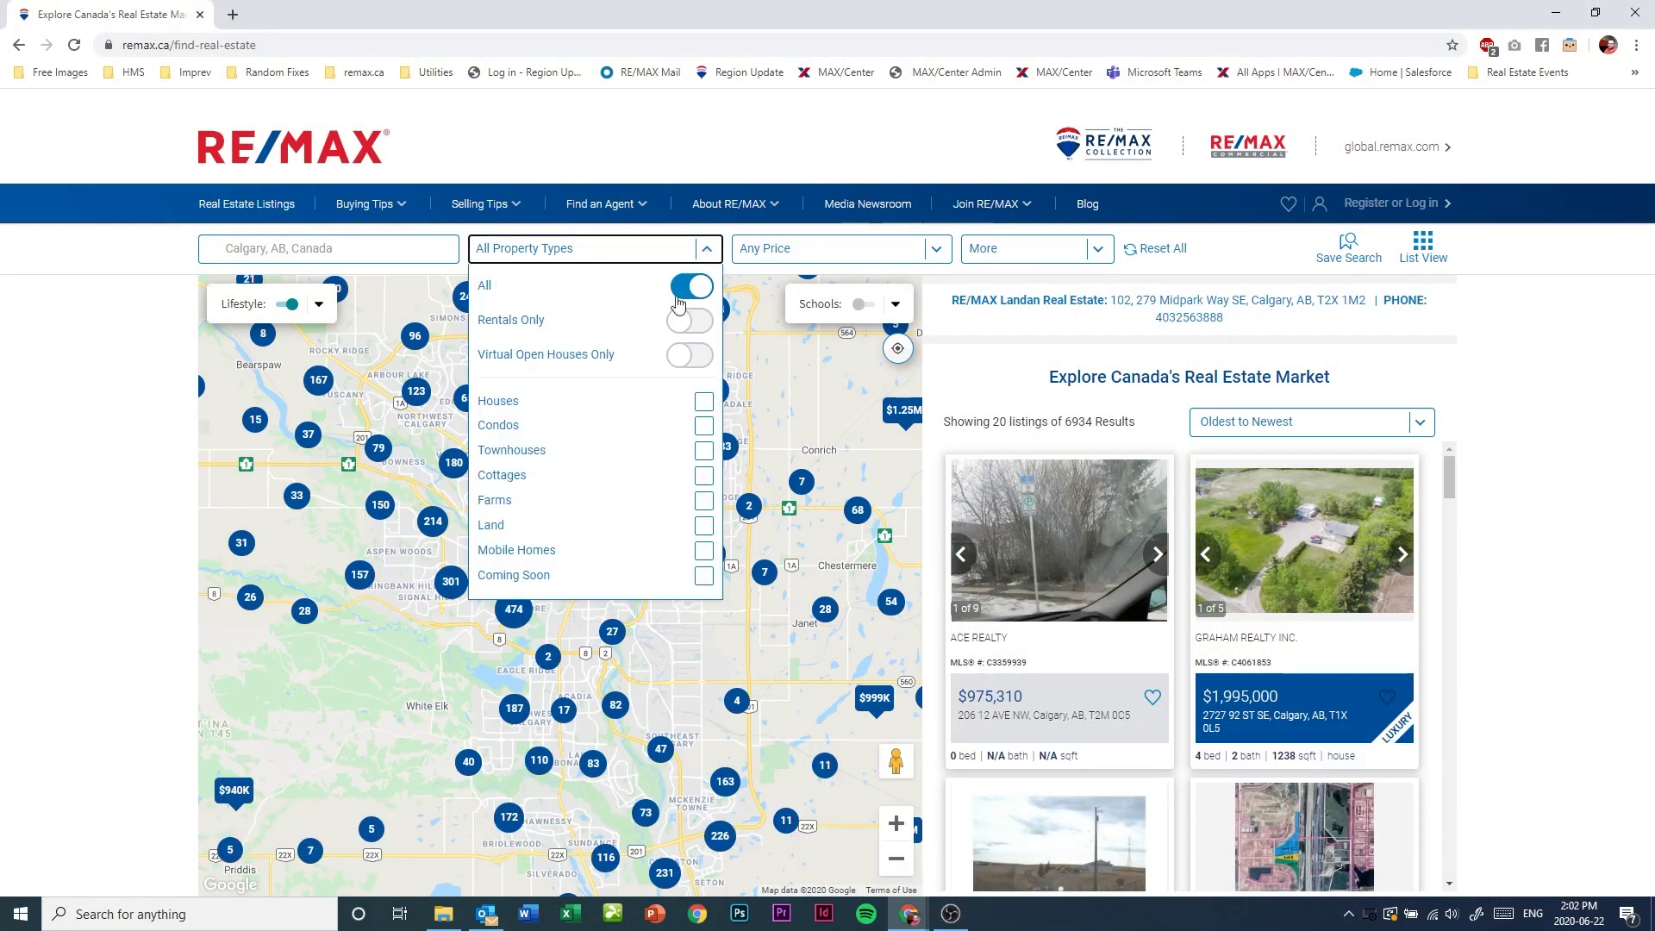
{"action": "left_click", "coordinate": [705, 576]}
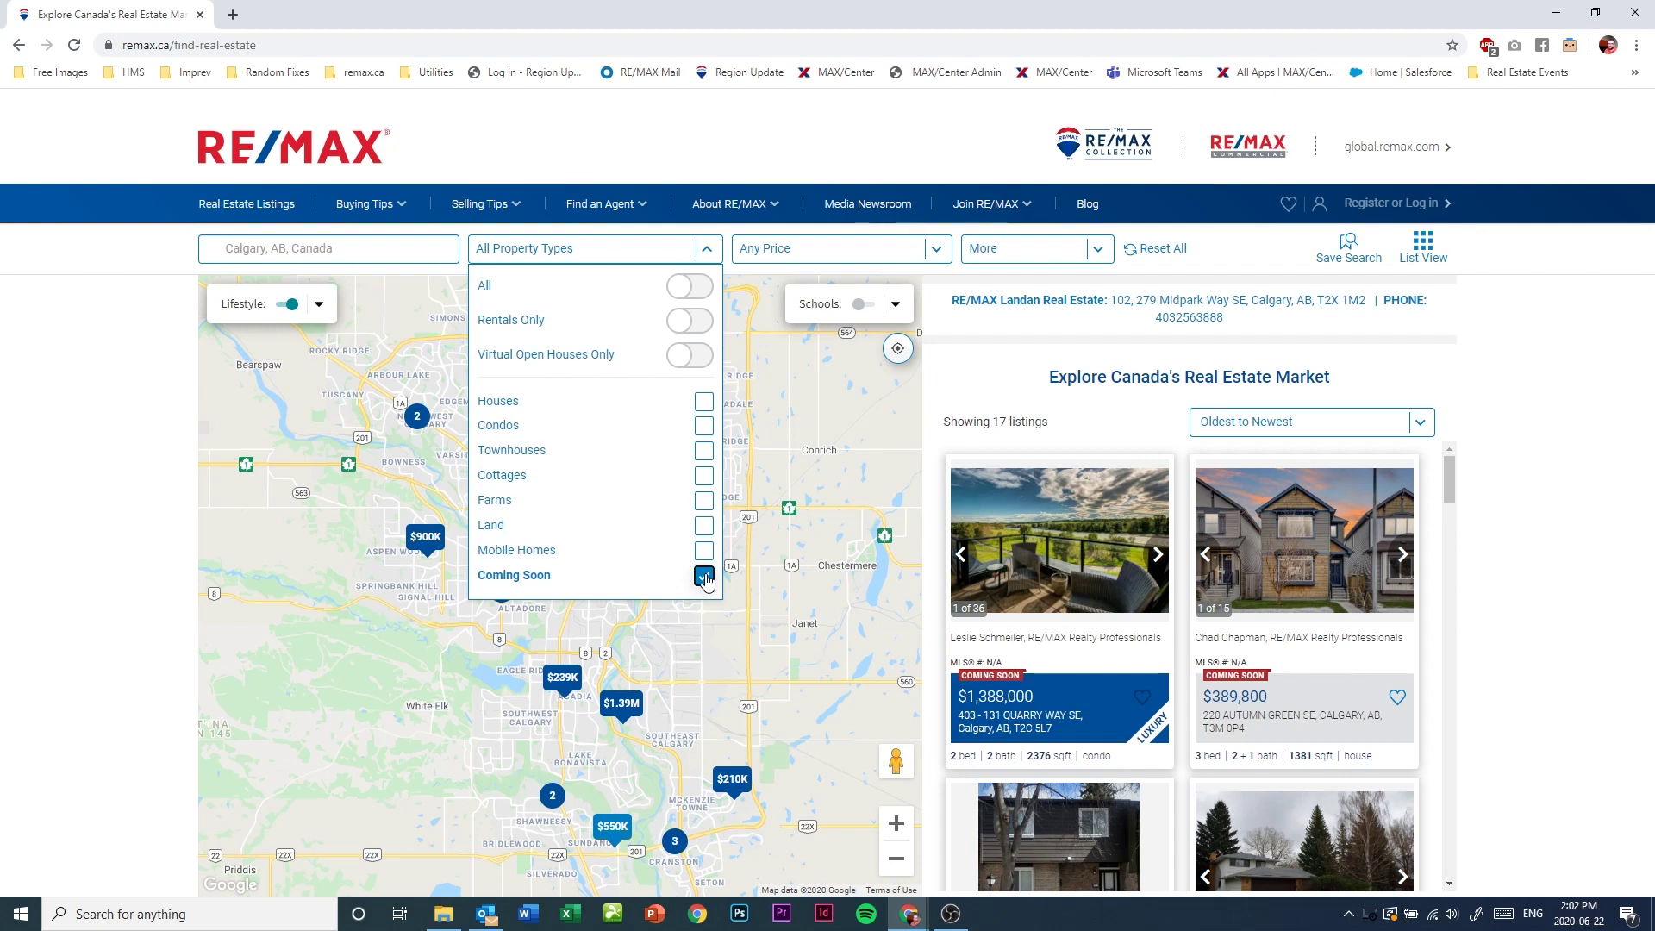
{"action": "left_click", "coordinate": [708, 251]}
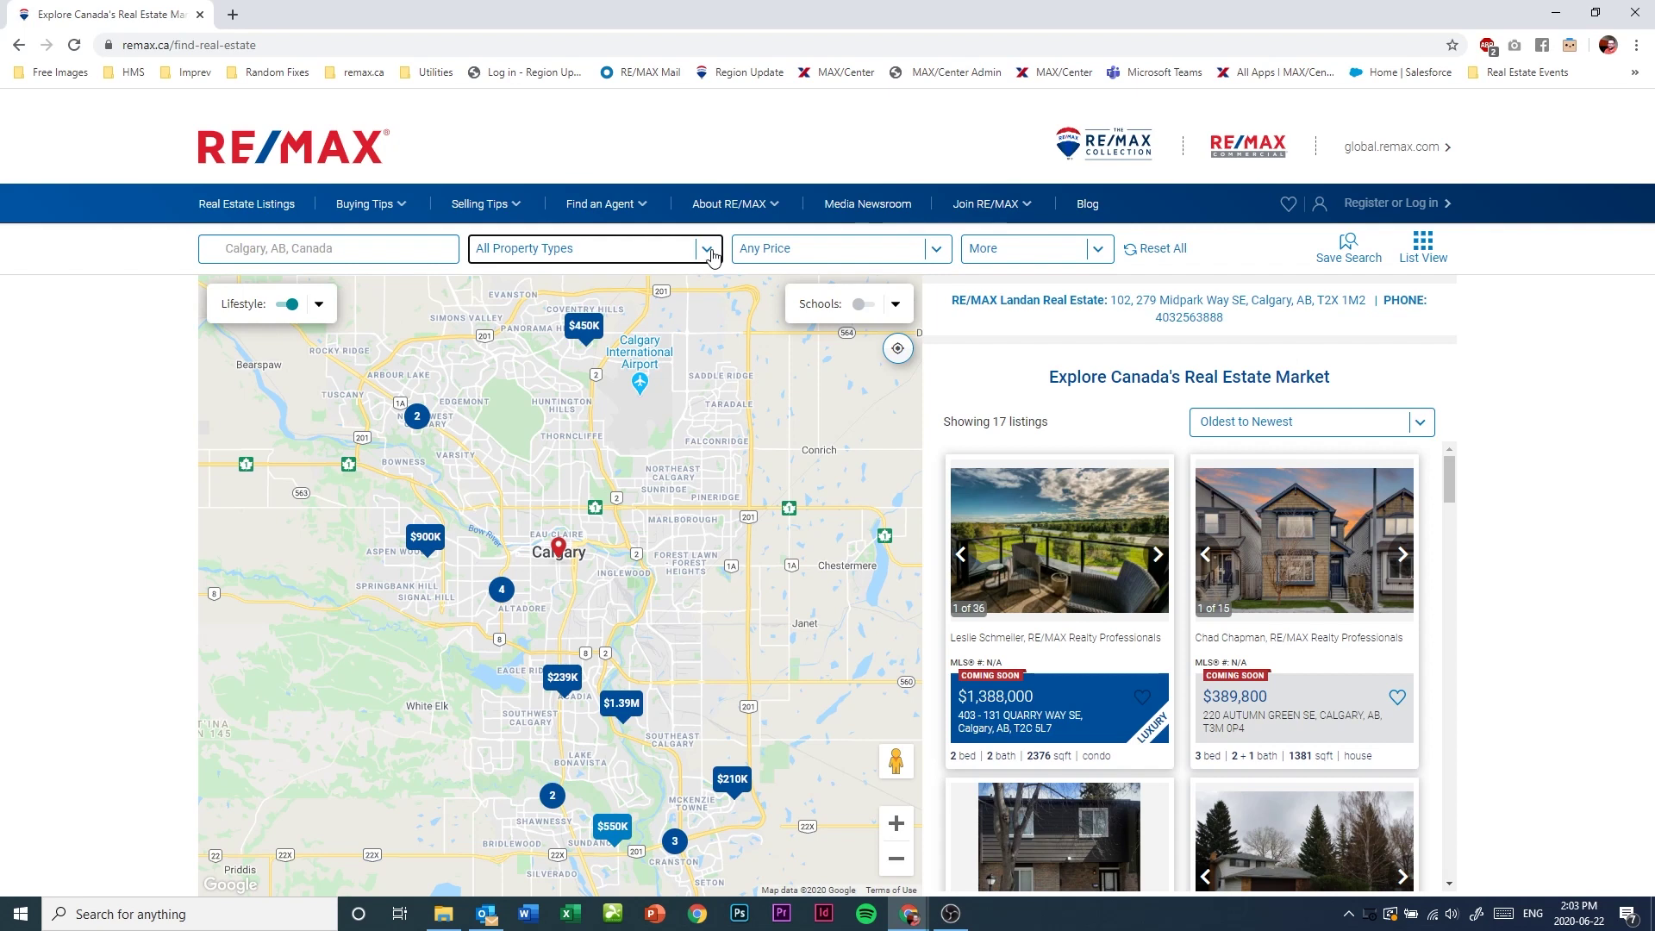
Go to remax.net in a new tab and log in to MAX/Center.
{"action": "left_click", "coordinate": [233, 15]}
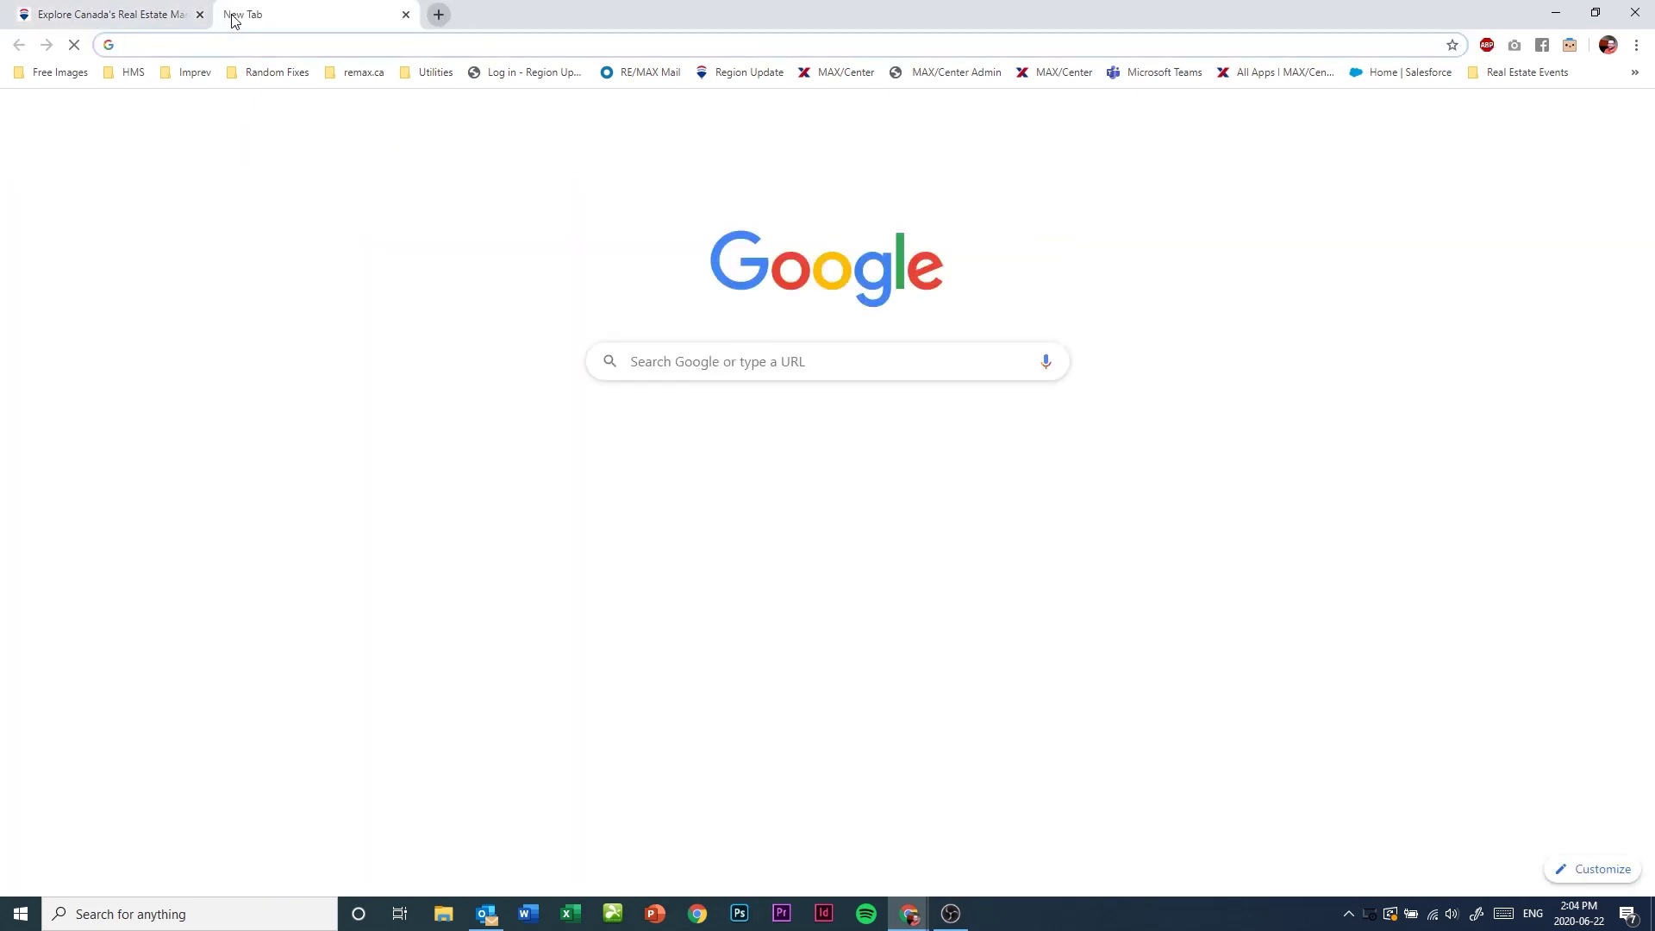
{"action": "type", "text": "remax"}
{"action": "key", "text": "Return"}
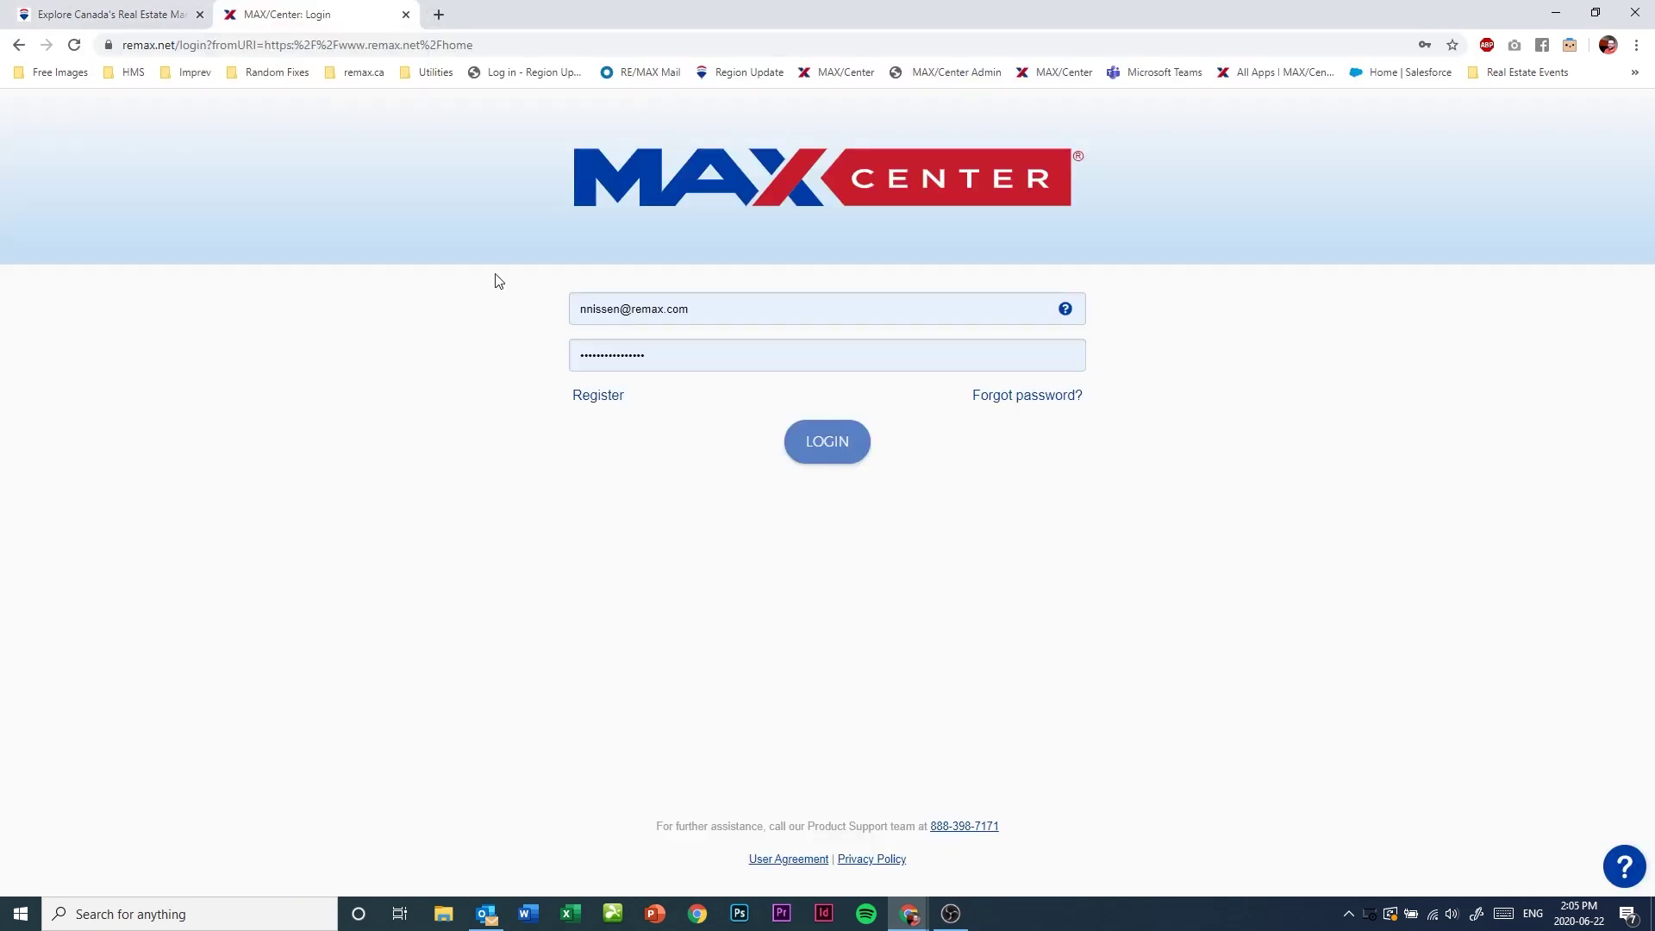
{"action": "left_click", "coordinate": [827, 441]}
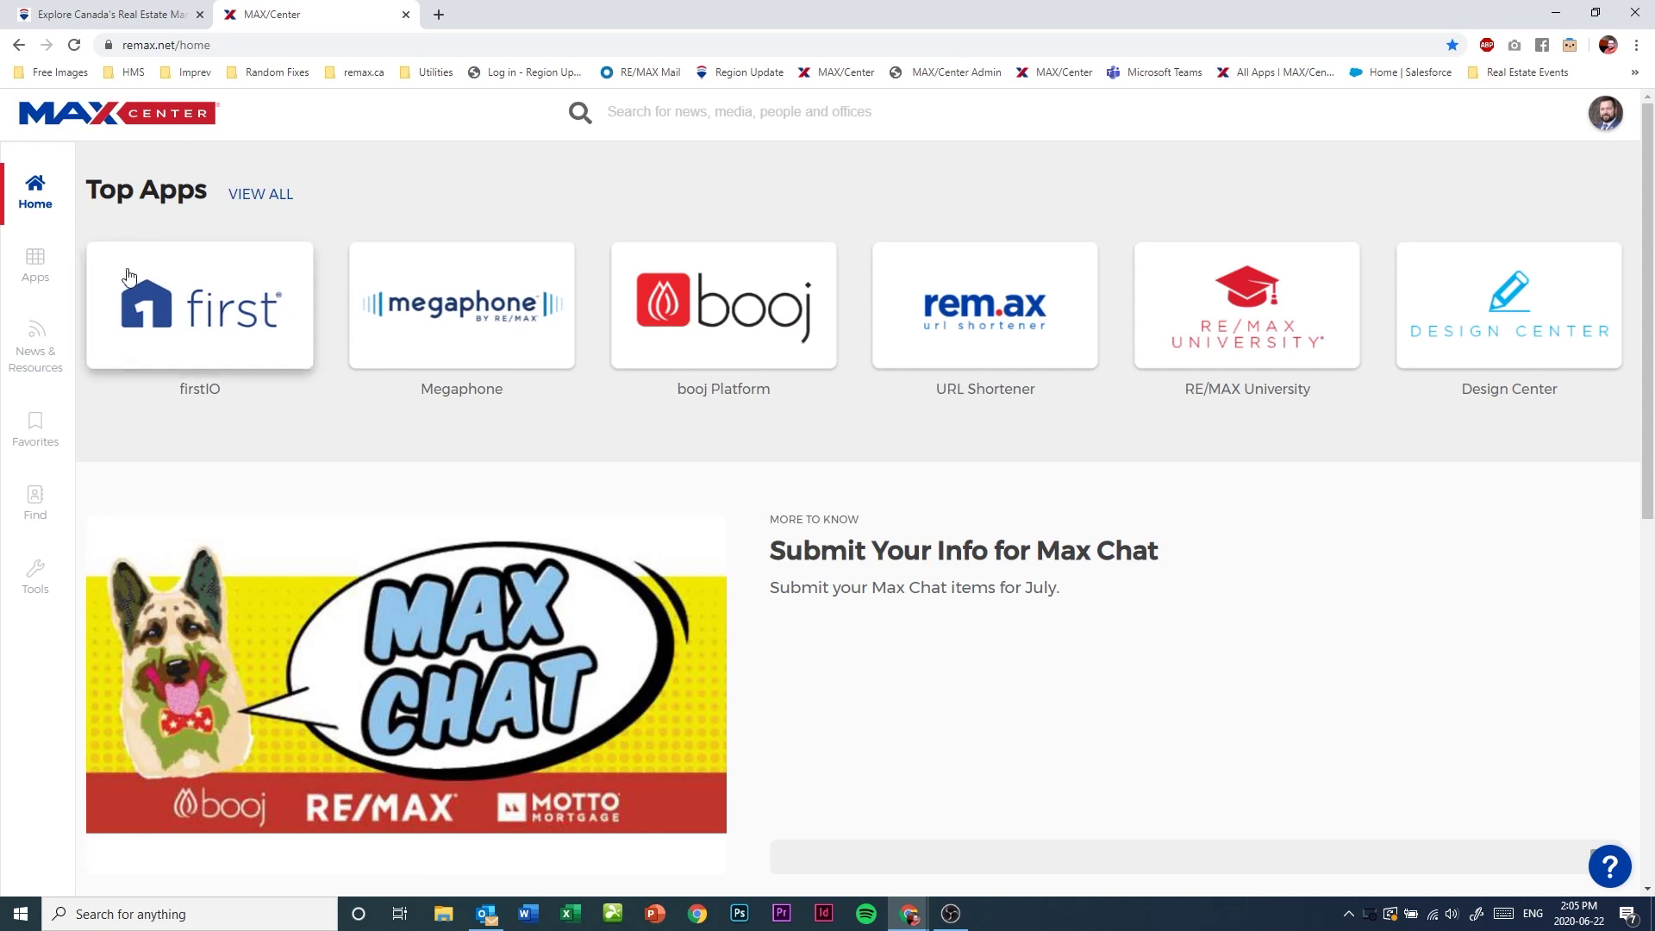
Launch the LeadStreet Homes app from Apps, with the page zoomed to about 110%.
{"action": "left_click", "coordinate": [36, 265]}
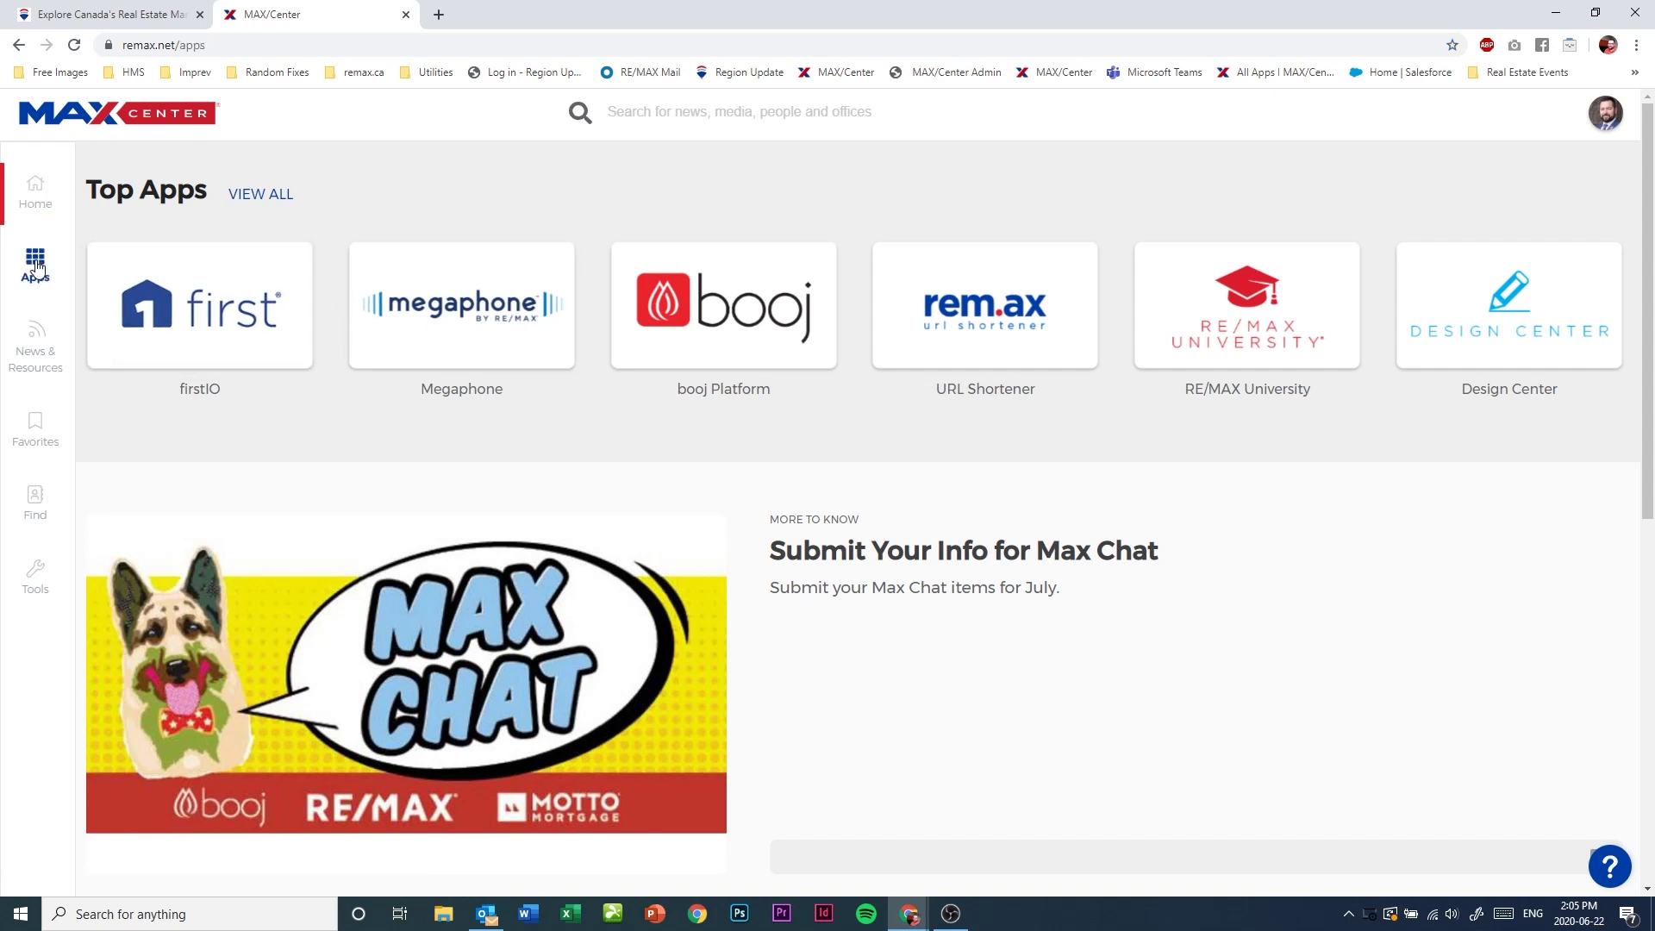
{"action": "key", "text": "ctrl+plus"}
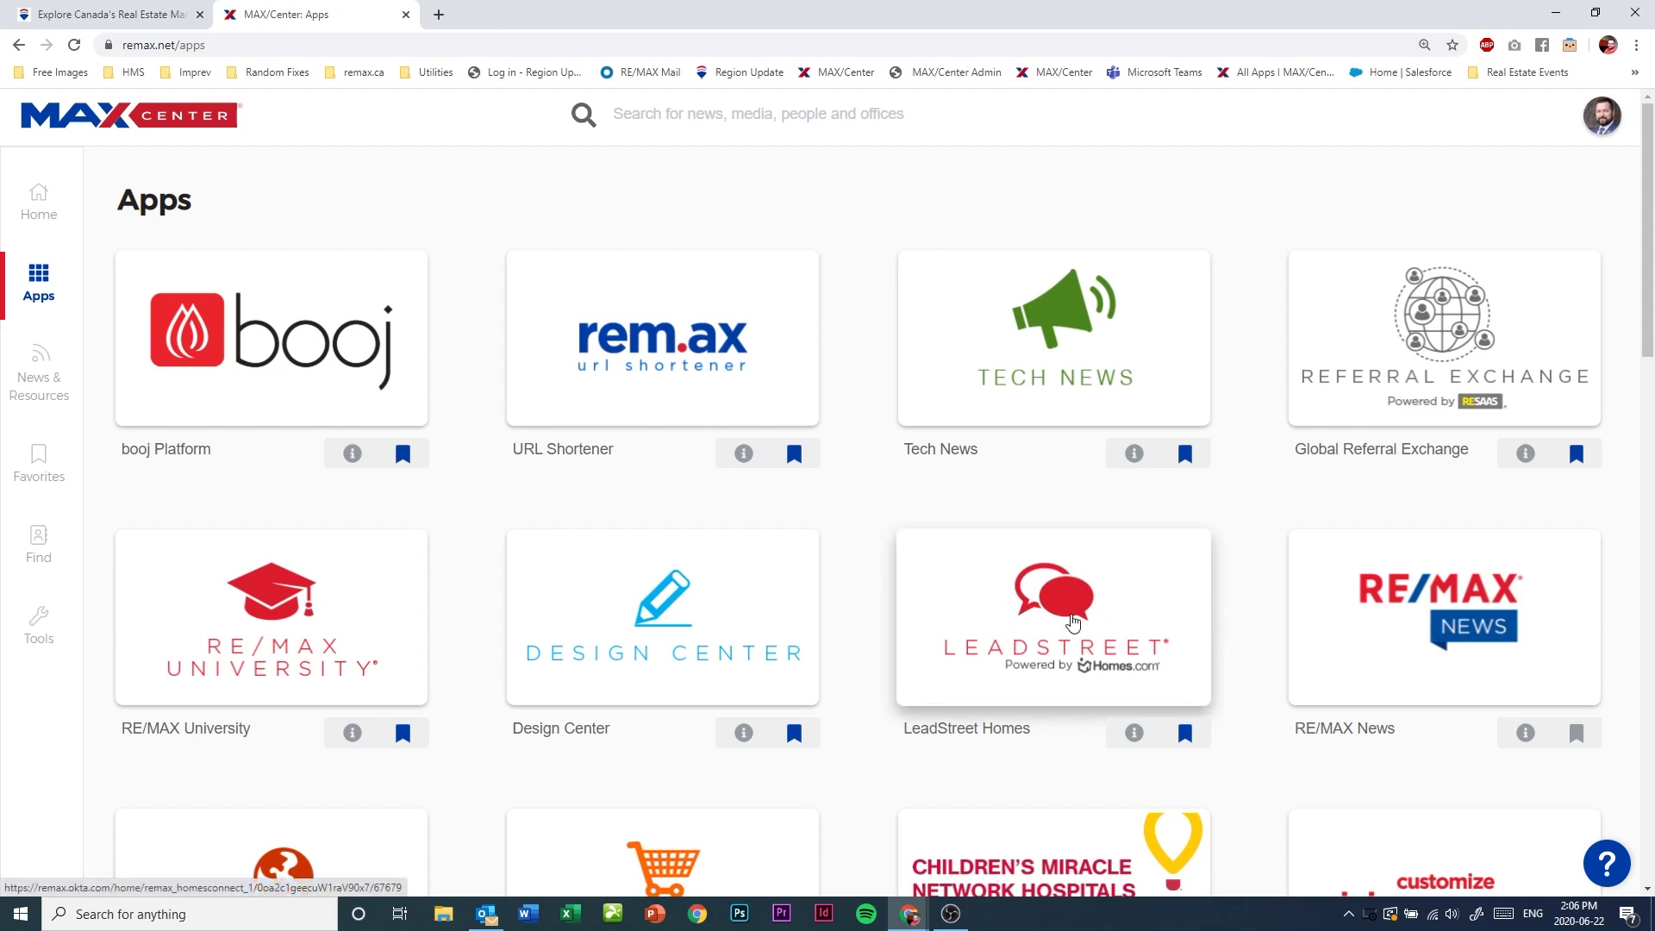
{"action": "left_click", "coordinate": [1071, 622]}
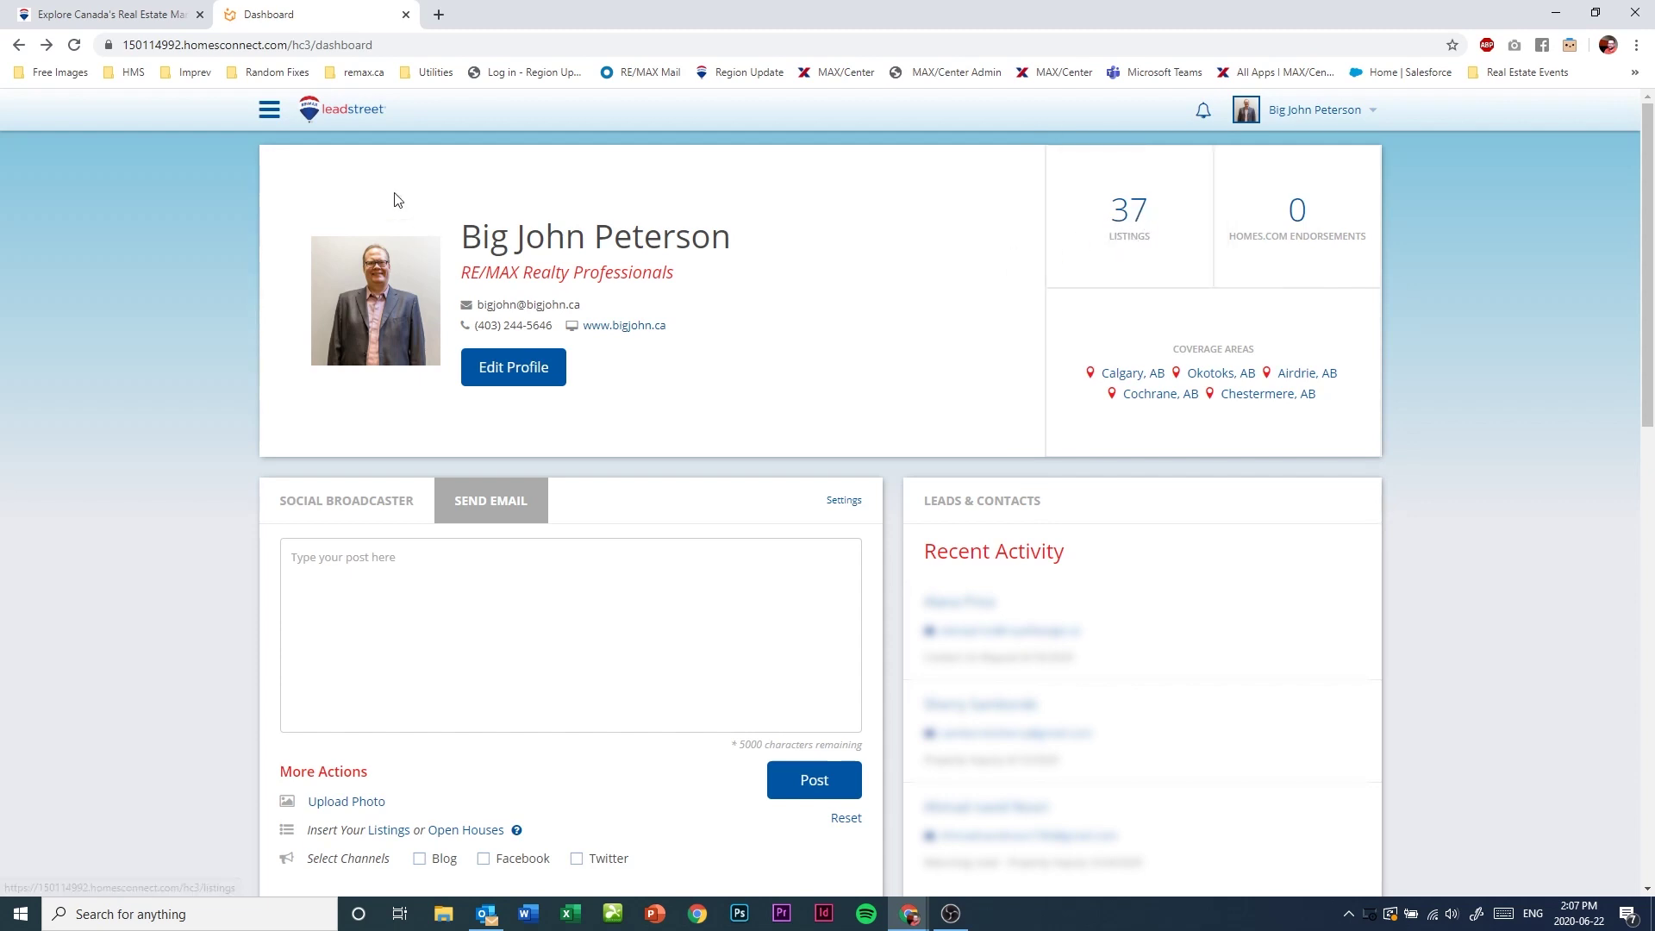
Add a new Residential listing from Listings > Listing Manager.
{"action": "left_click", "coordinate": [268, 113]}
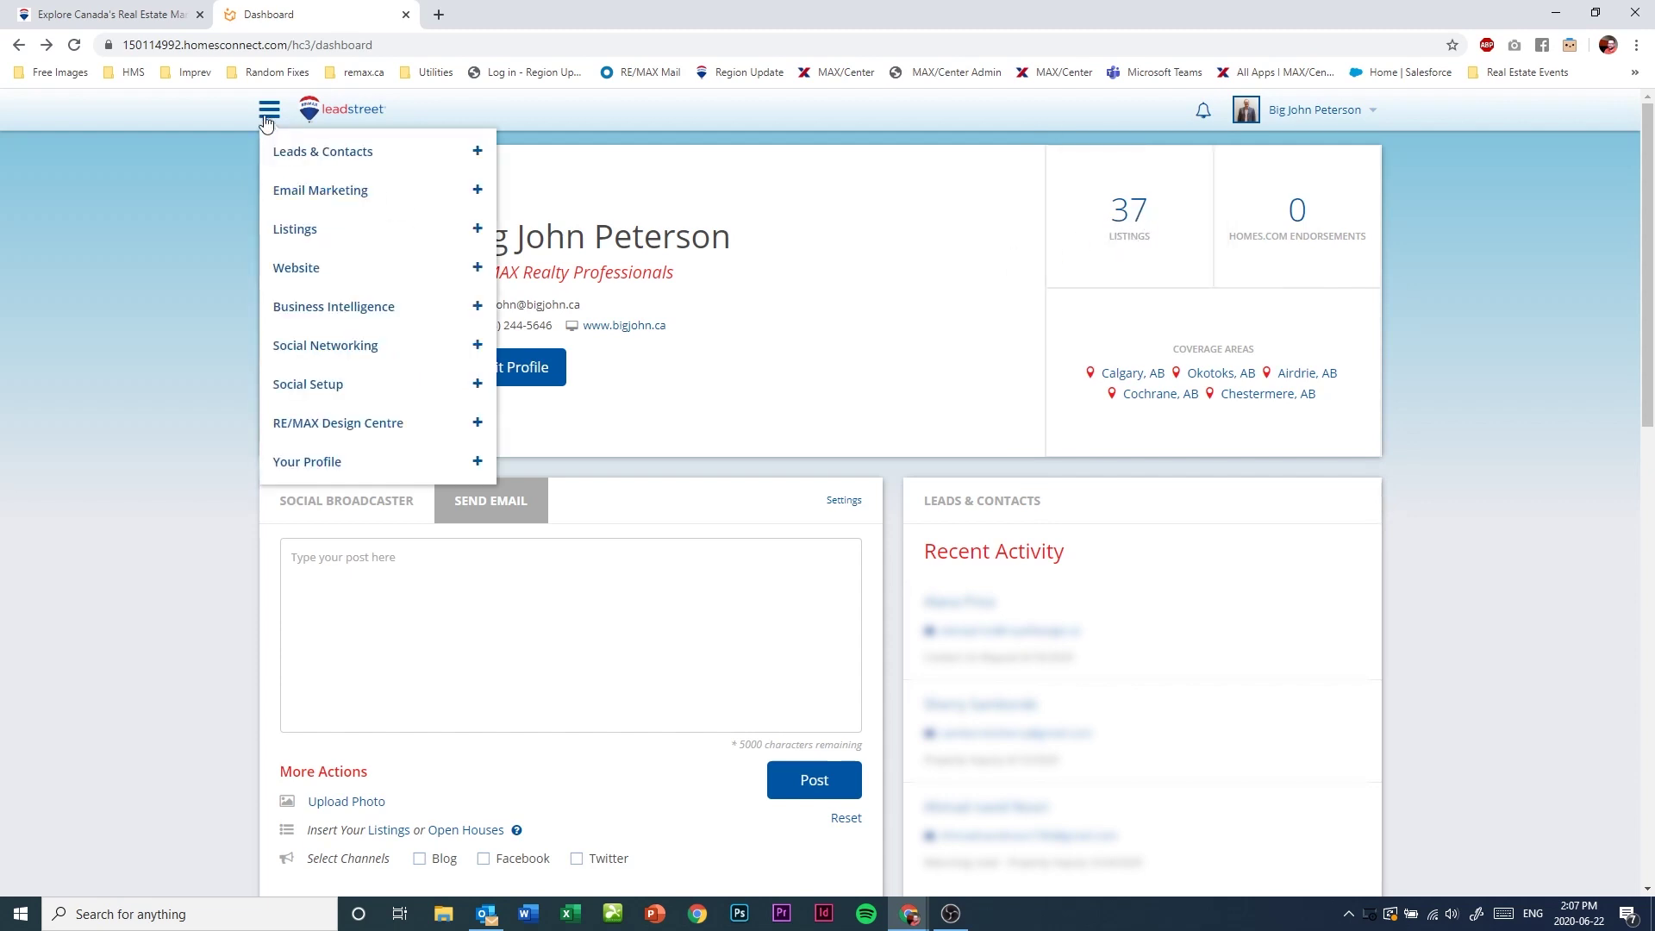
{"action": "left_click", "coordinate": [300, 233]}
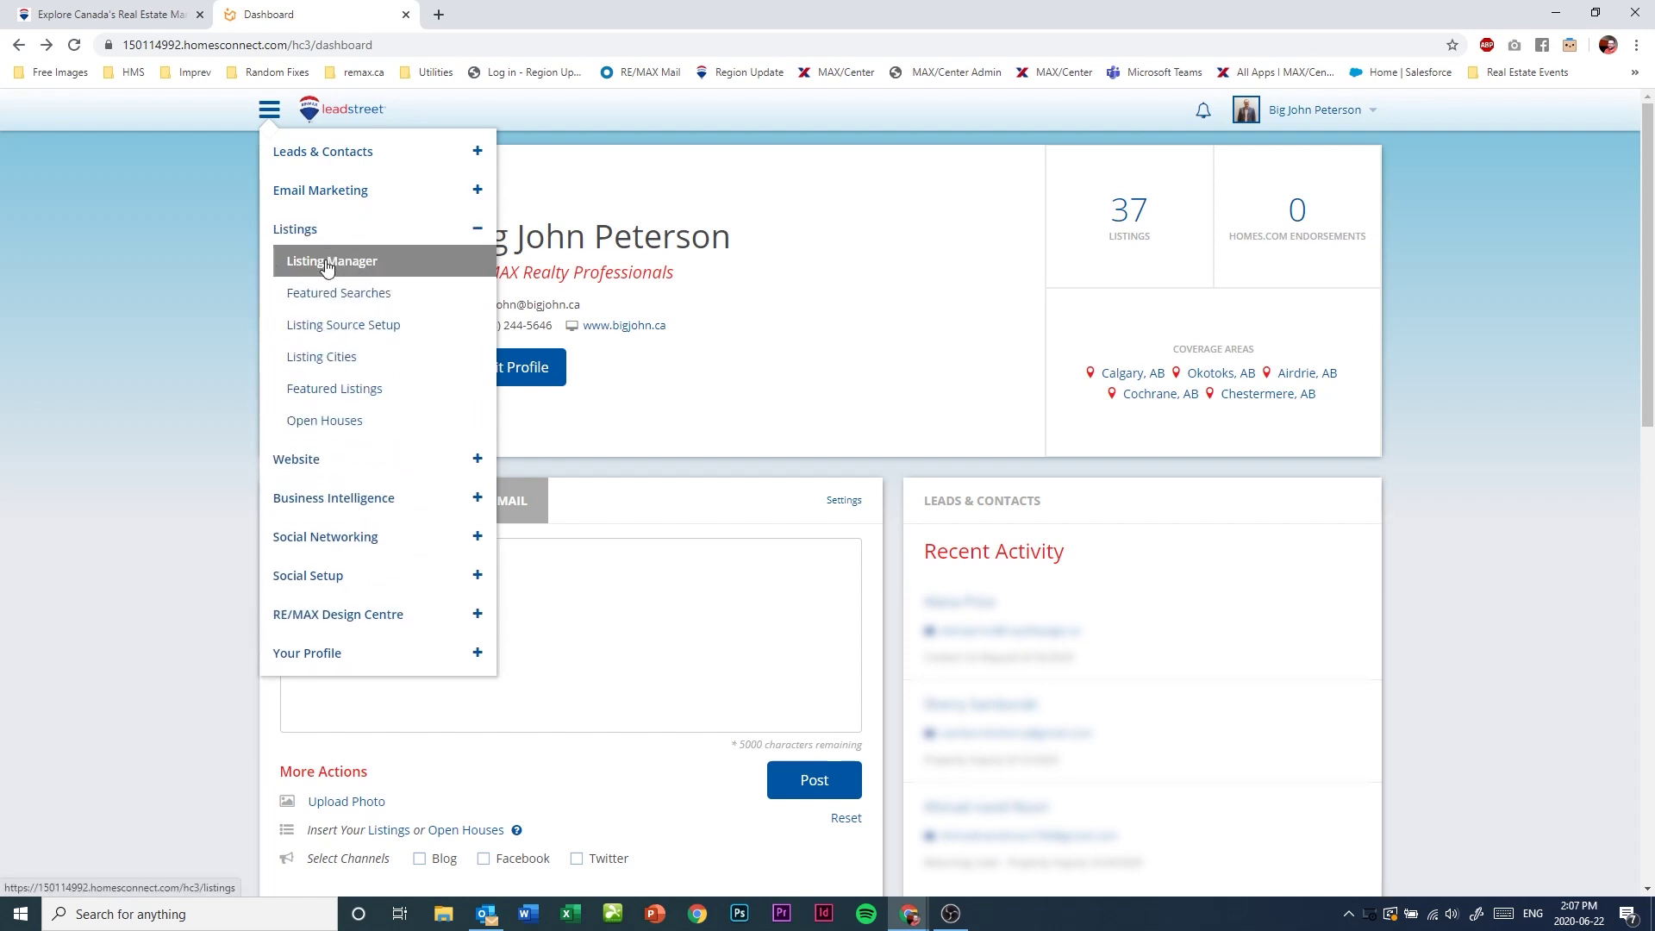
{"action": "left_click", "coordinate": [327, 266]}
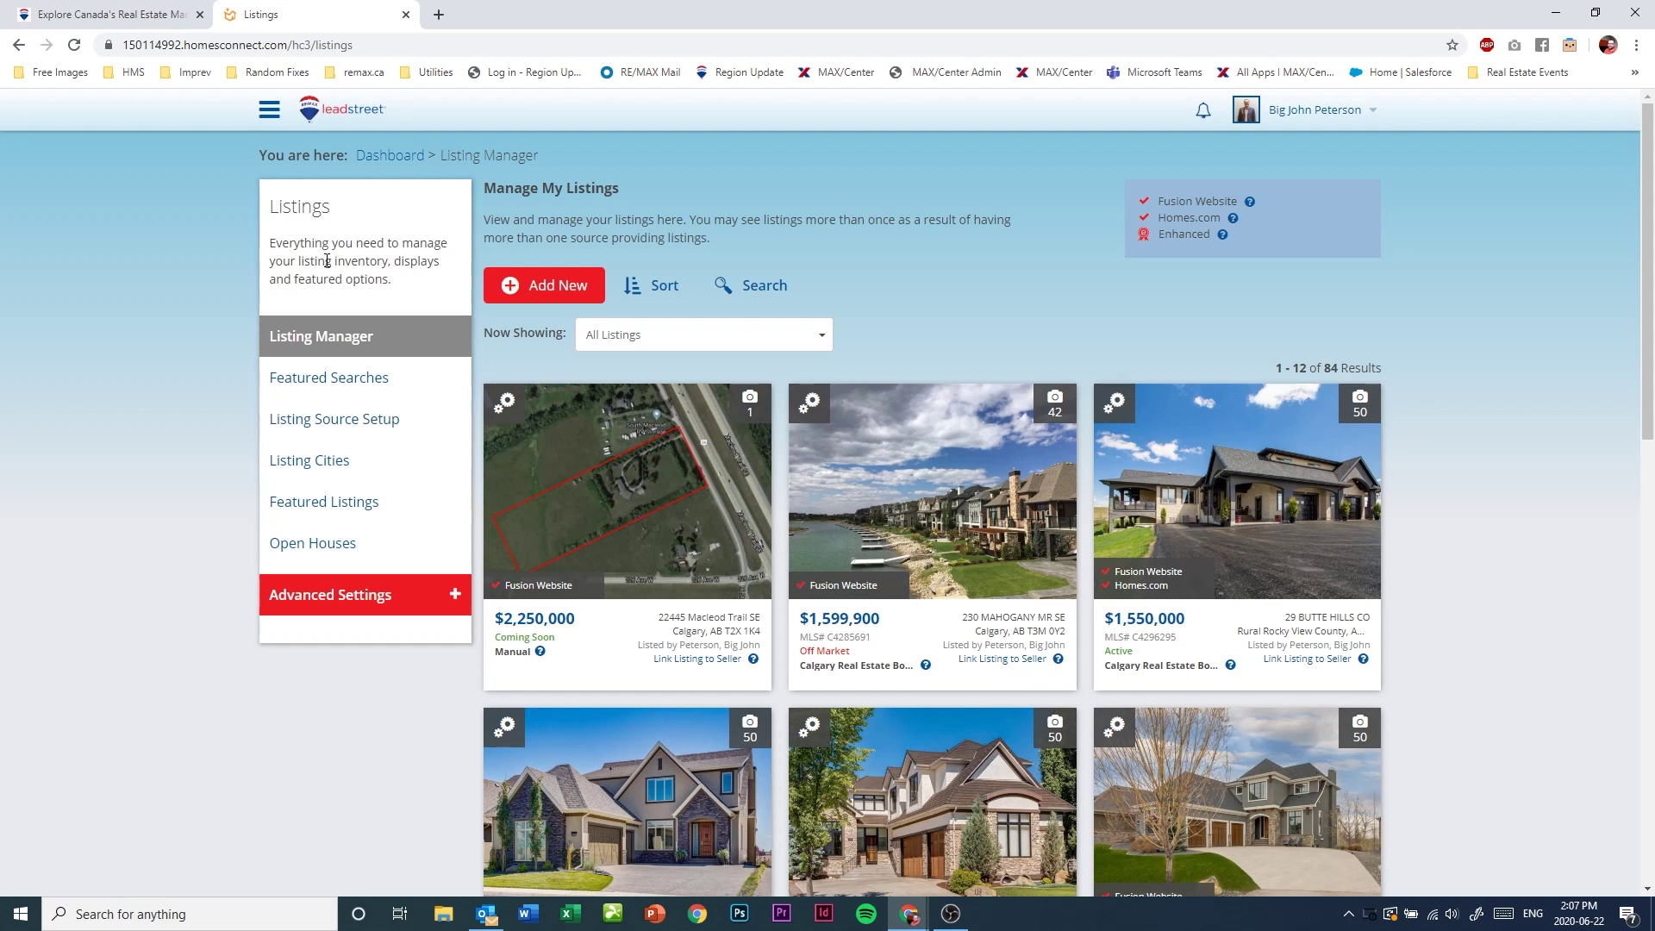
{"action": "left_click", "coordinate": [528, 290]}
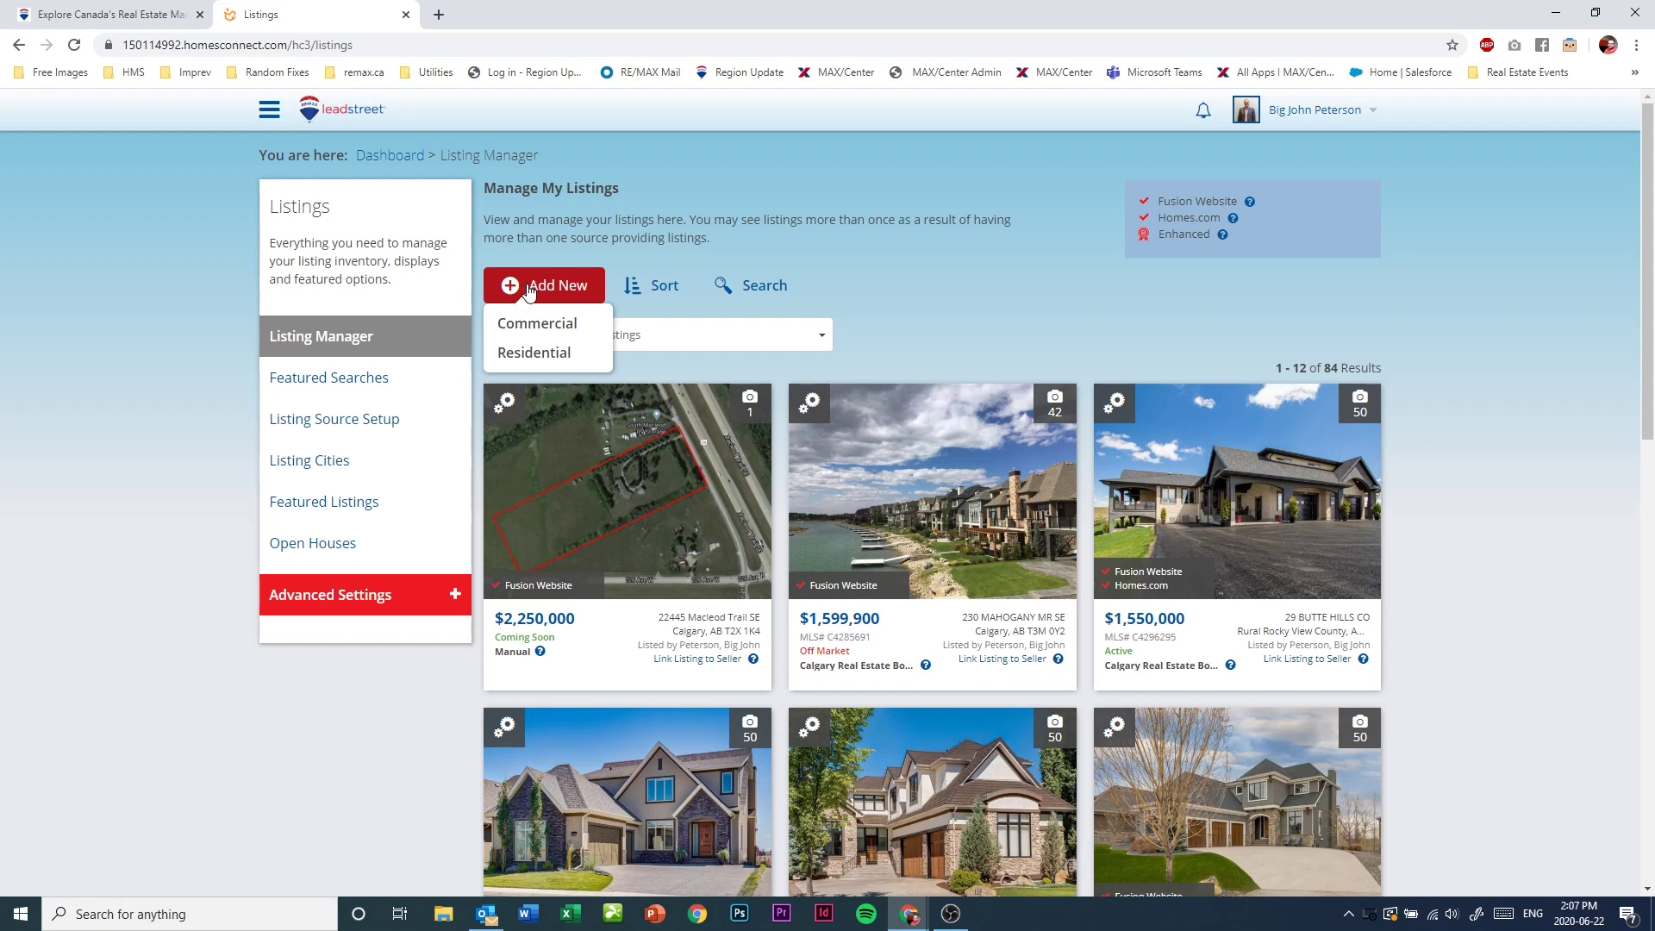
{"action": "left_click", "coordinate": [524, 354]}
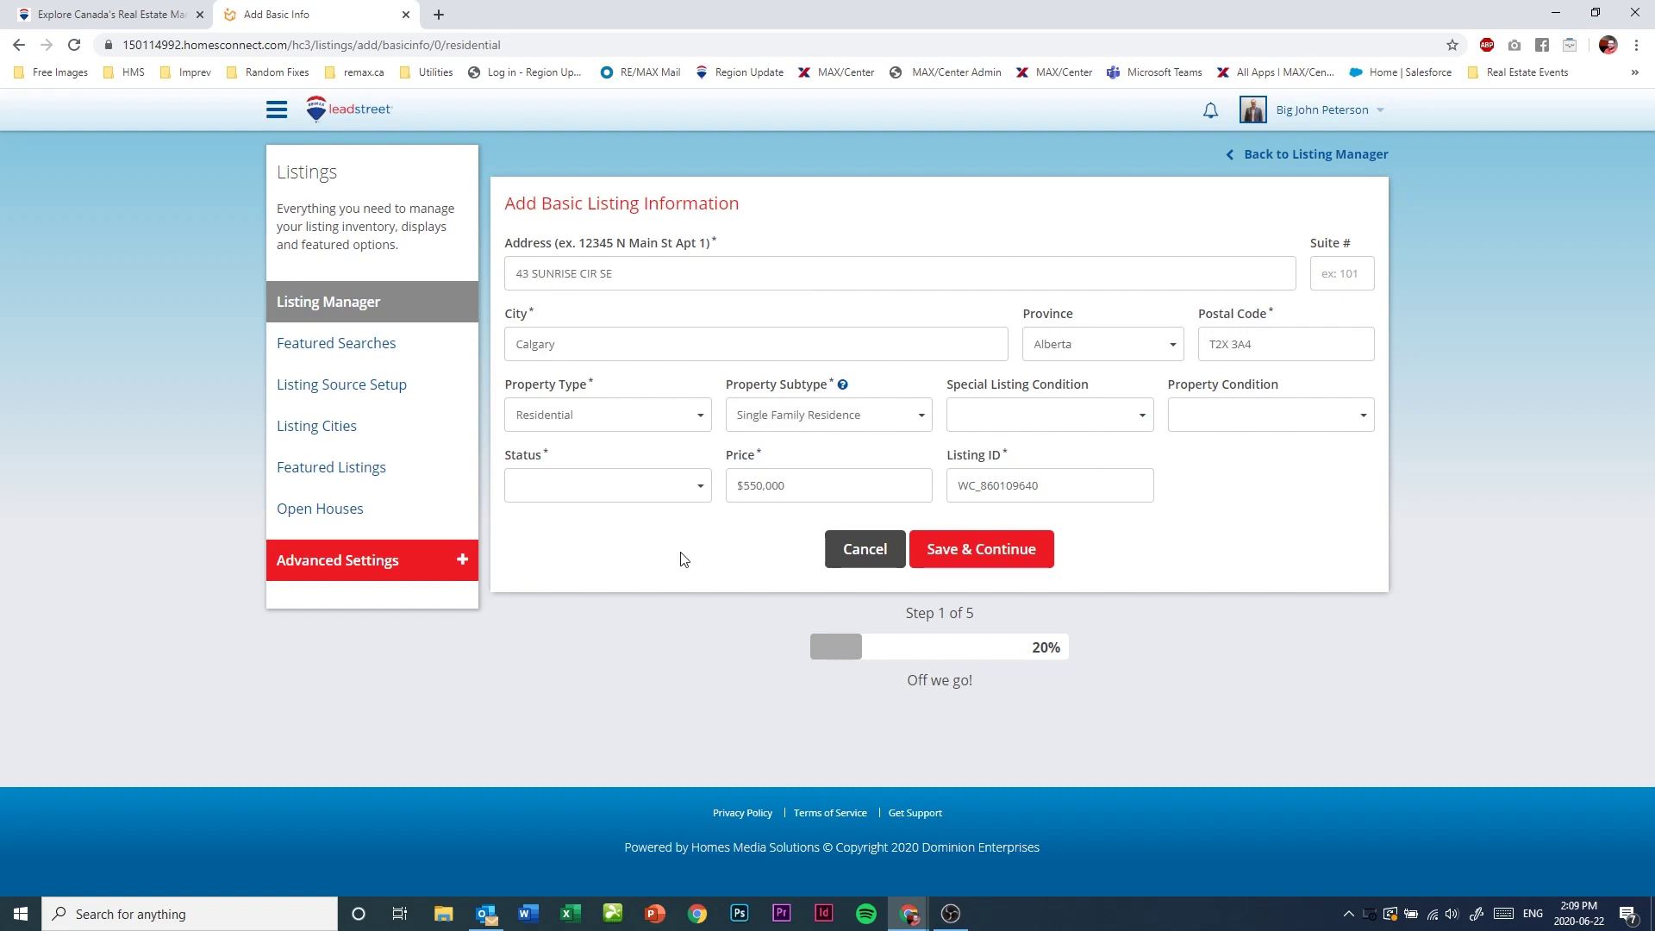
Set the listing status to Coming Soon and save the basic details to reach step 2.
{"action": "left_click", "coordinate": [581, 488]}
{"action": "left_click", "coordinate": [553, 793]}
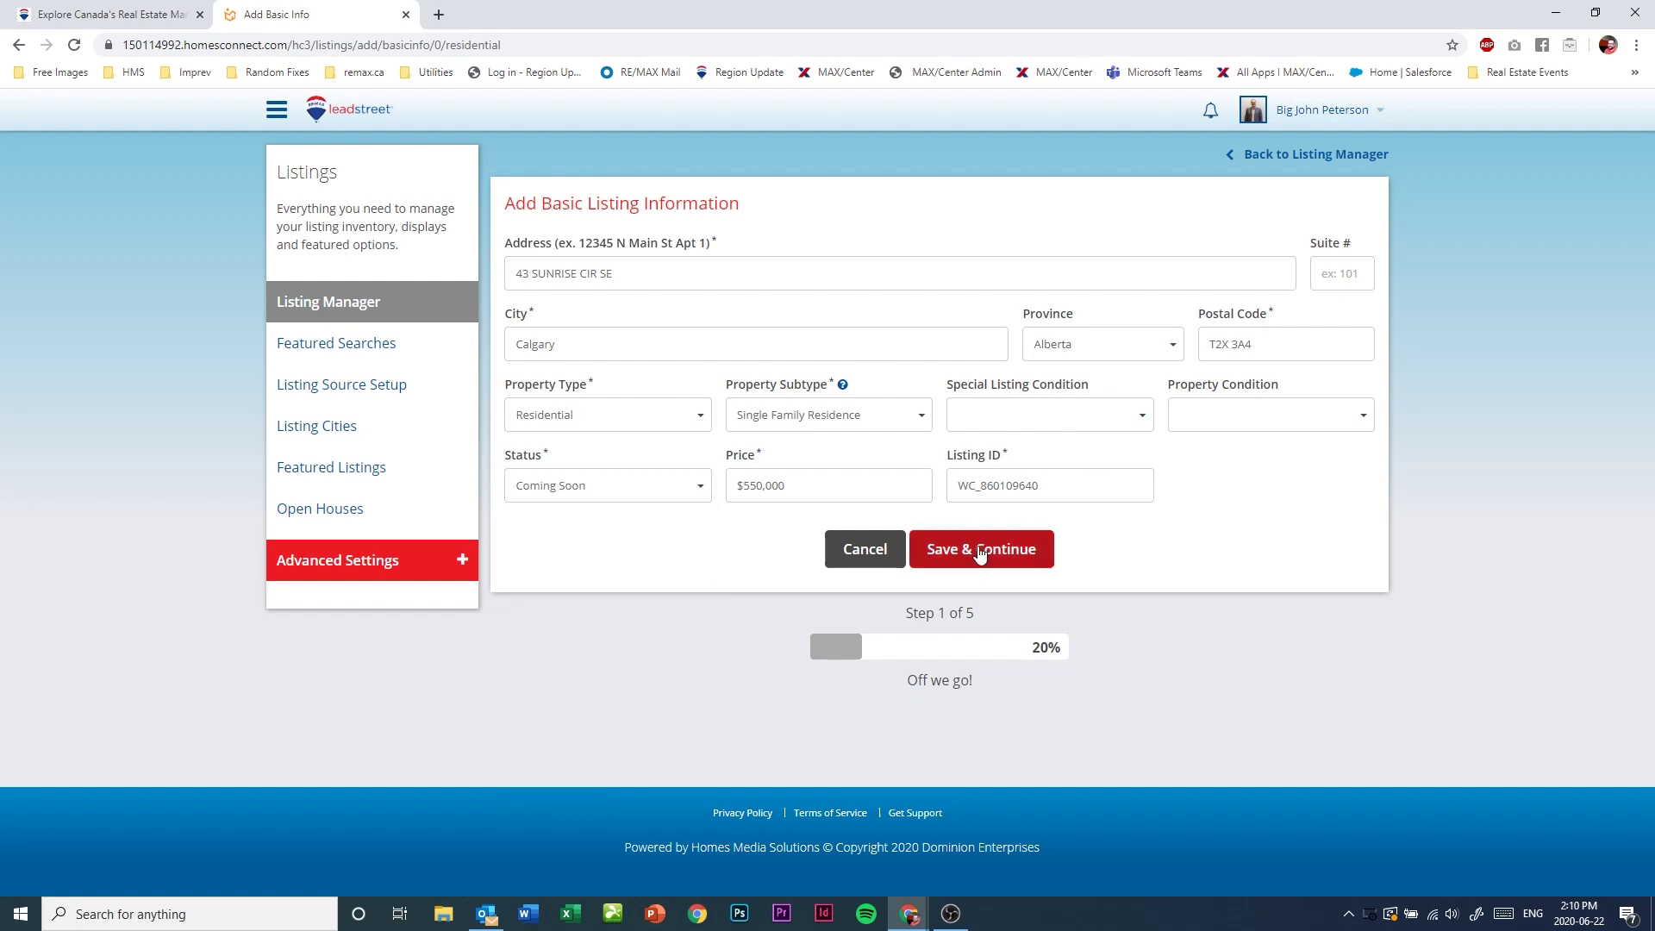
{"action": "left_click", "coordinate": [980, 554]}
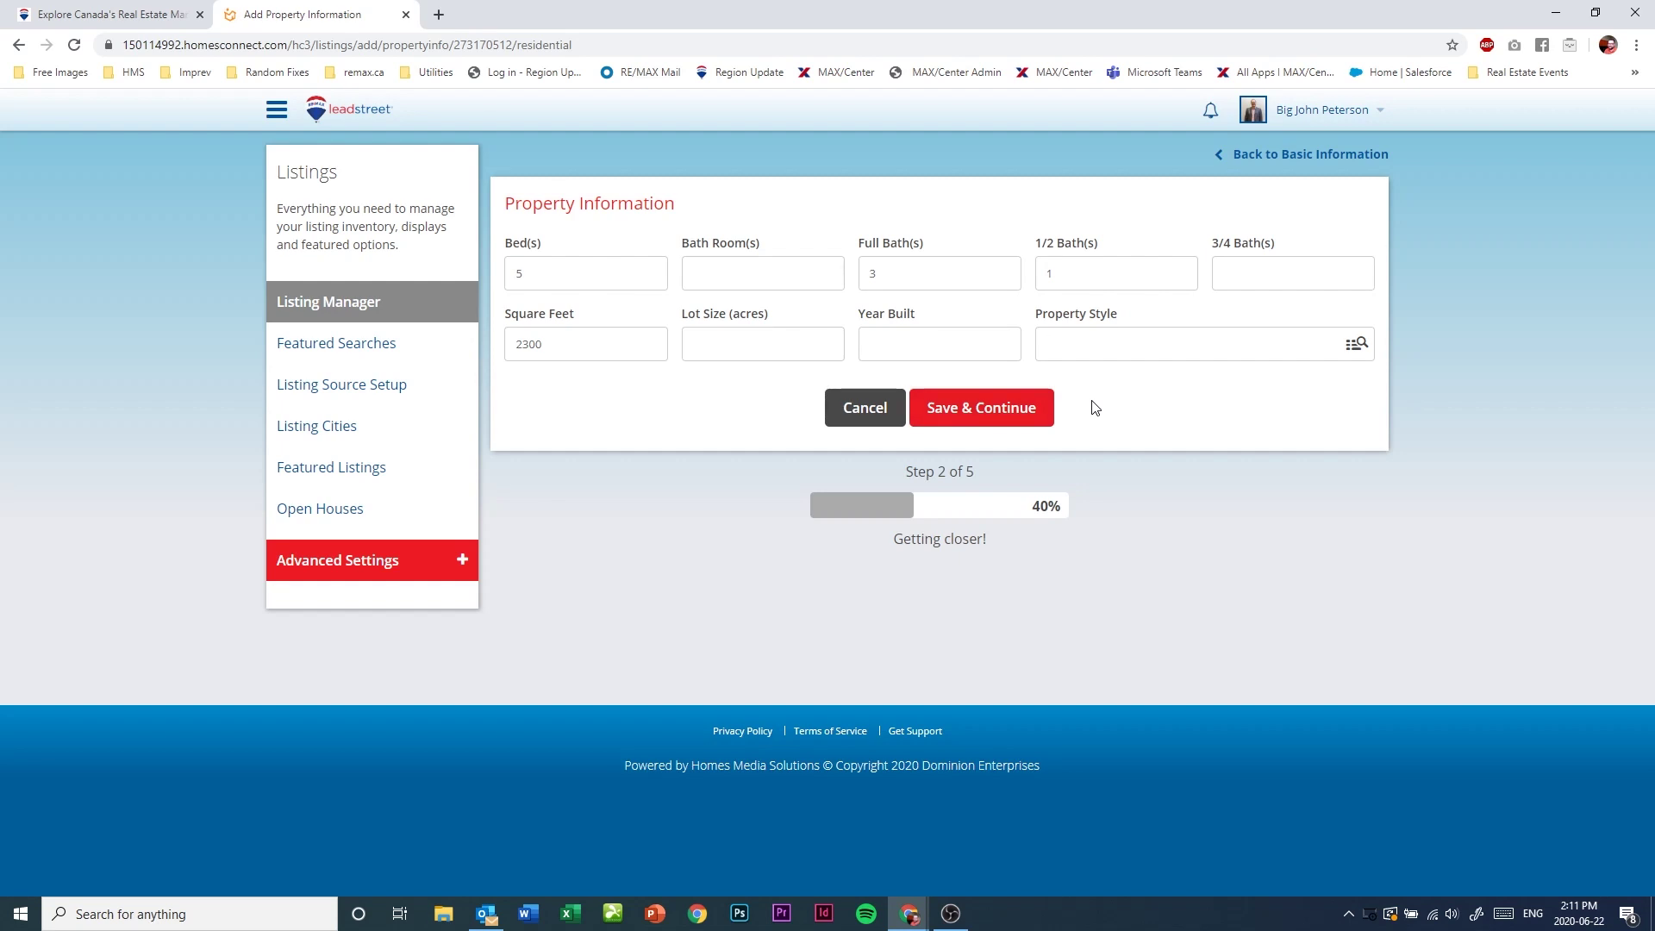
Save the property details and features pages to move on to the description step.
{"action": "left_click", "coordinate": [971, 411]}
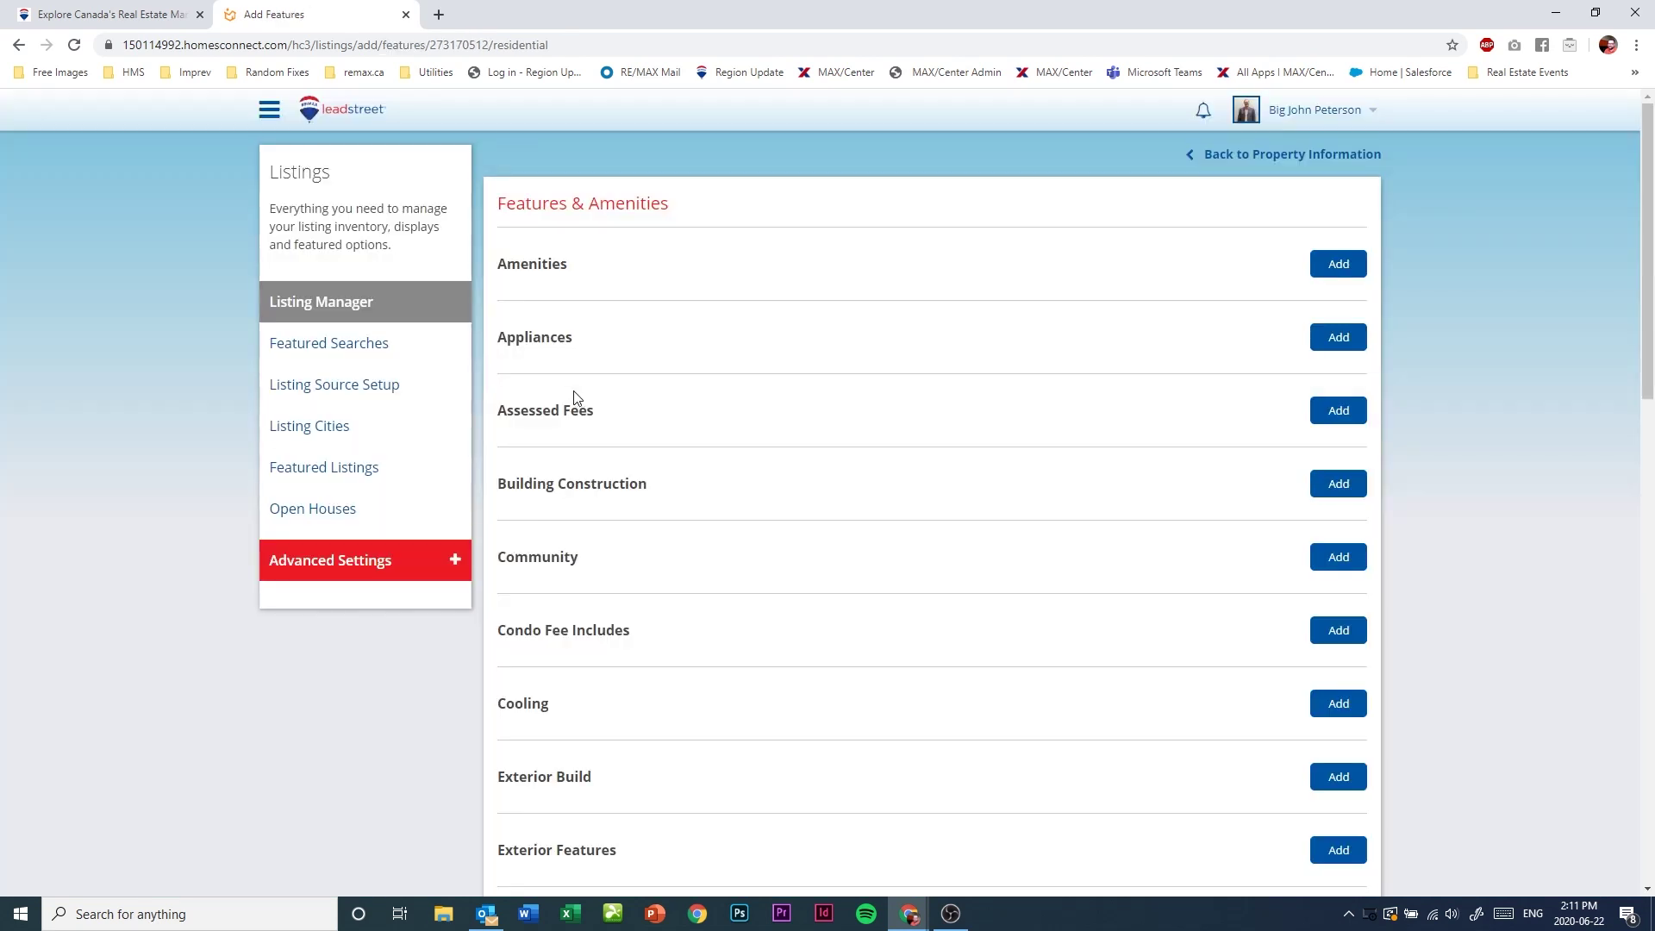
{"action": "scroll", "coordinate": [1487, 491], "scroll_direction": "down", "scroll_amount": 6}
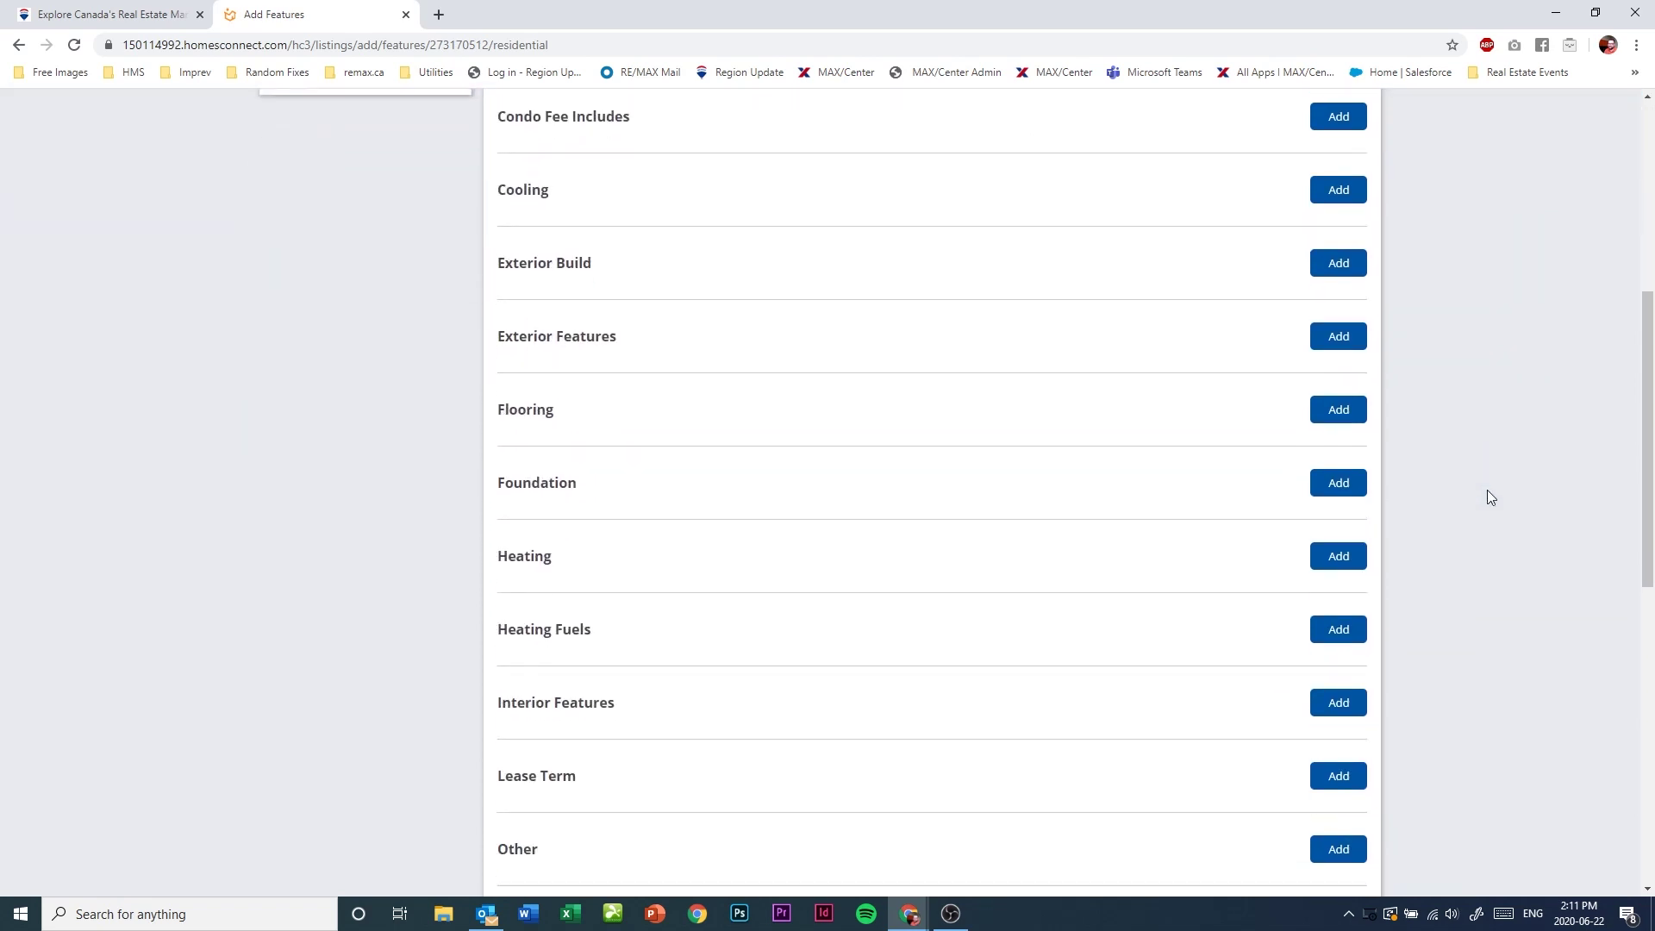
{"action": "scroll", "coordinate": [1486, 490], "scroll_direction": "down", "scroll_amount": 9}
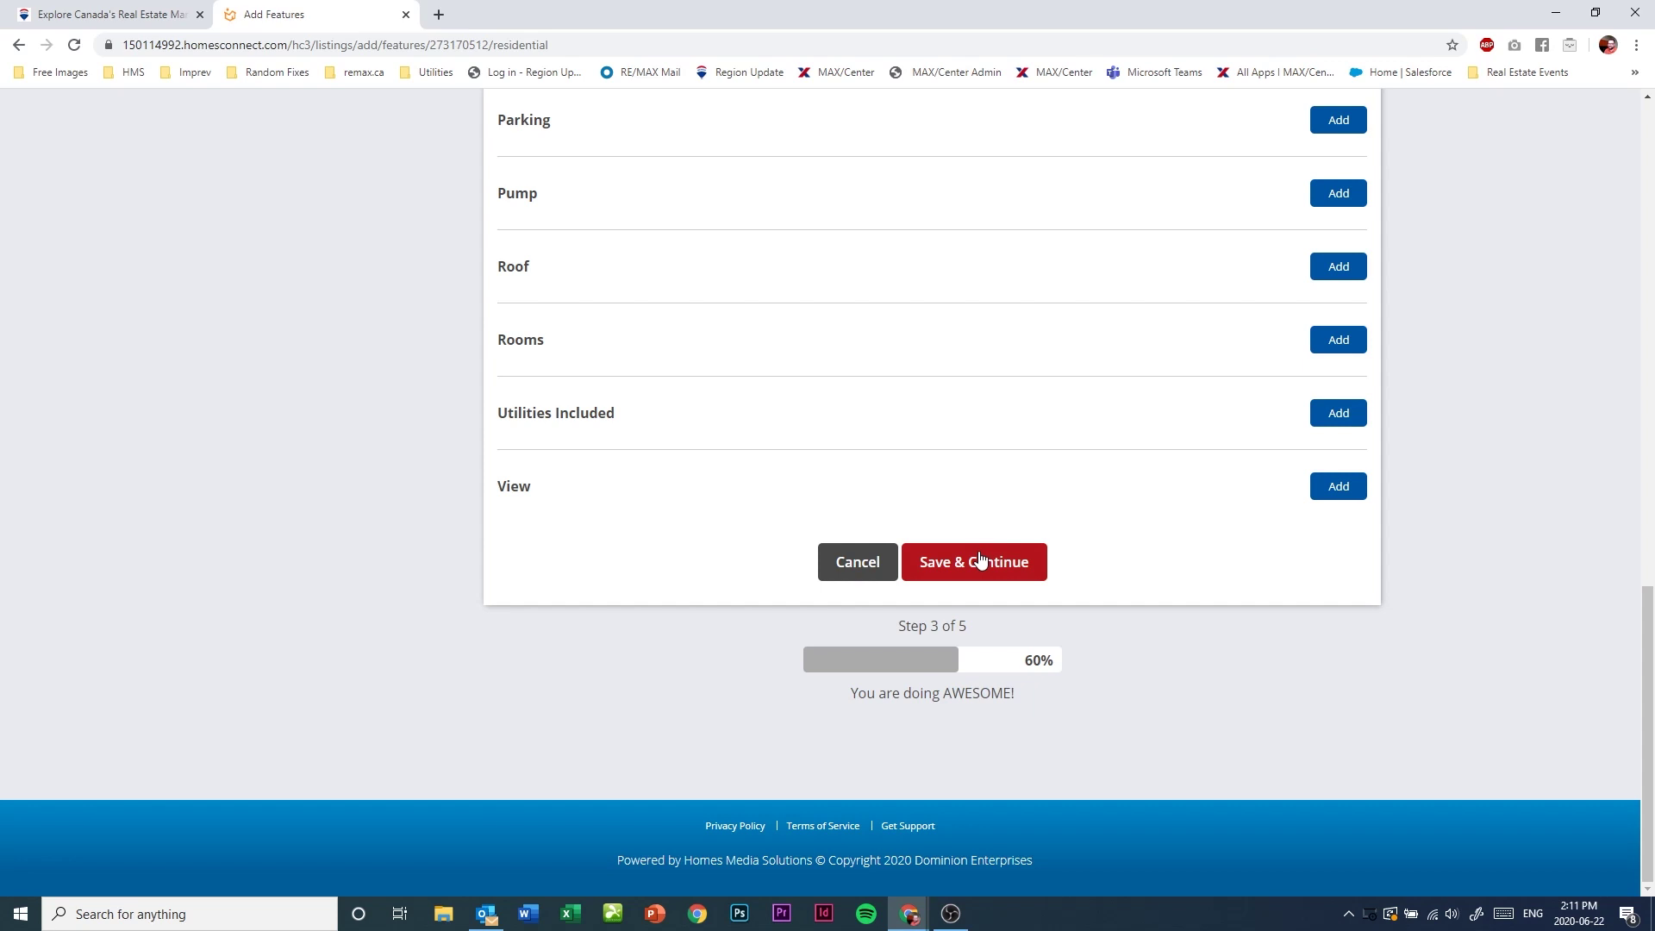
{"action": "left_click", "coordinate": [966, 564]}
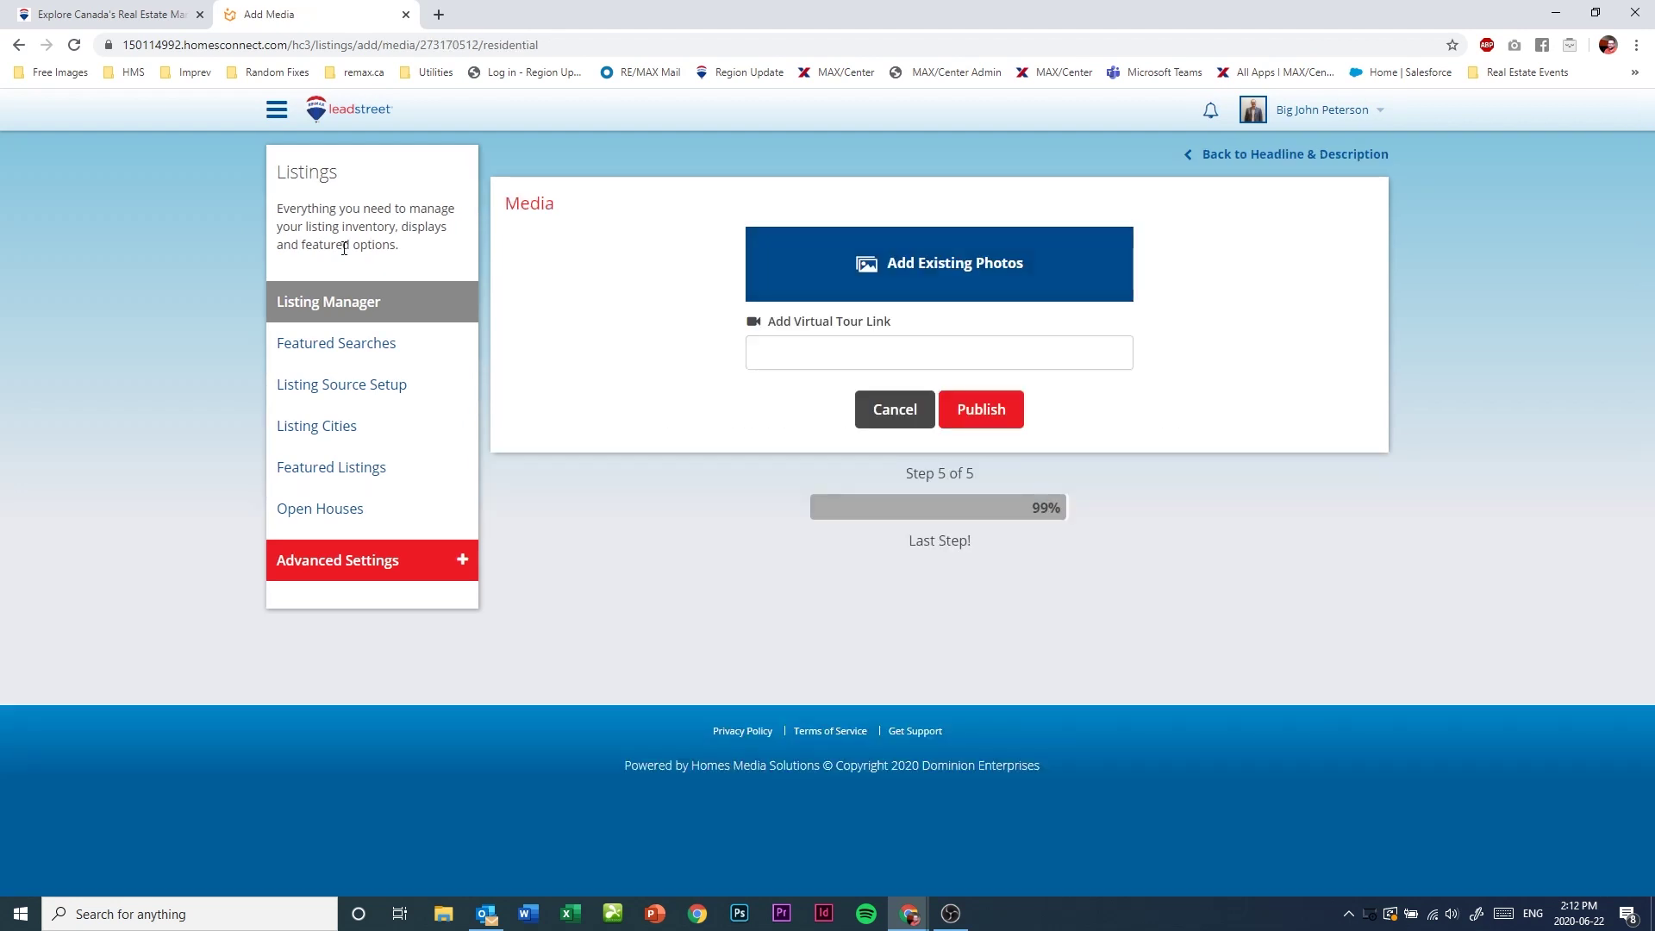
{"action": "left_click", "coordinate": [957, 277]}
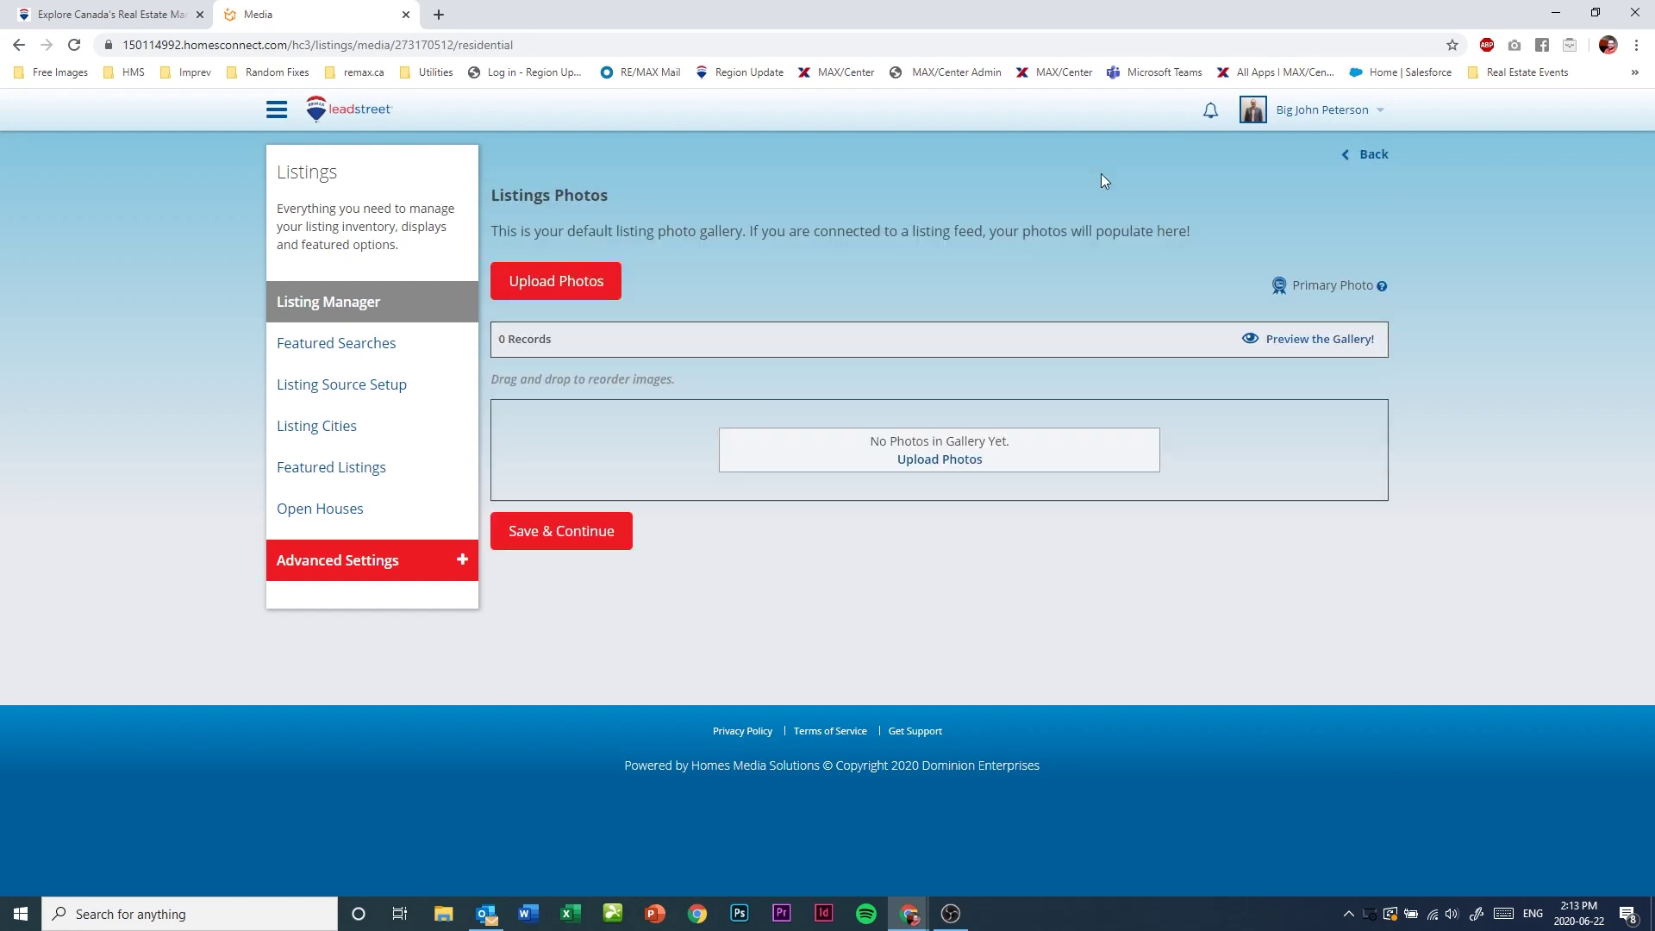
{"action": "left_click", "coordinate": [530, 289]}
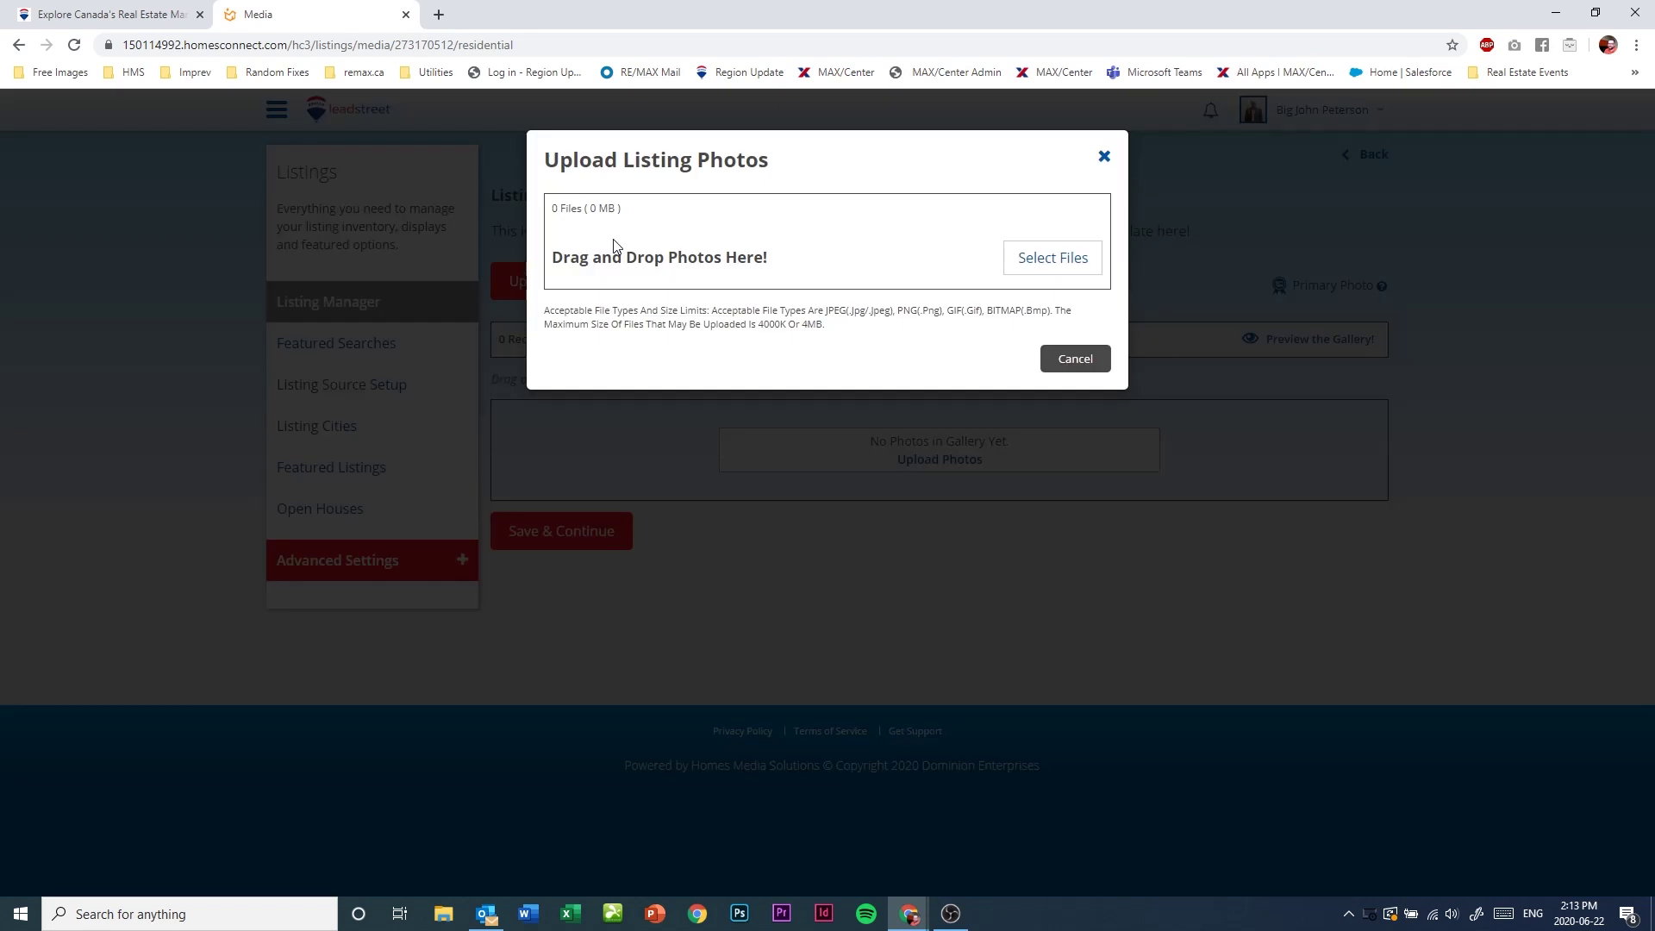
{"action": "left_click", "coordinate": [1052, 257]}
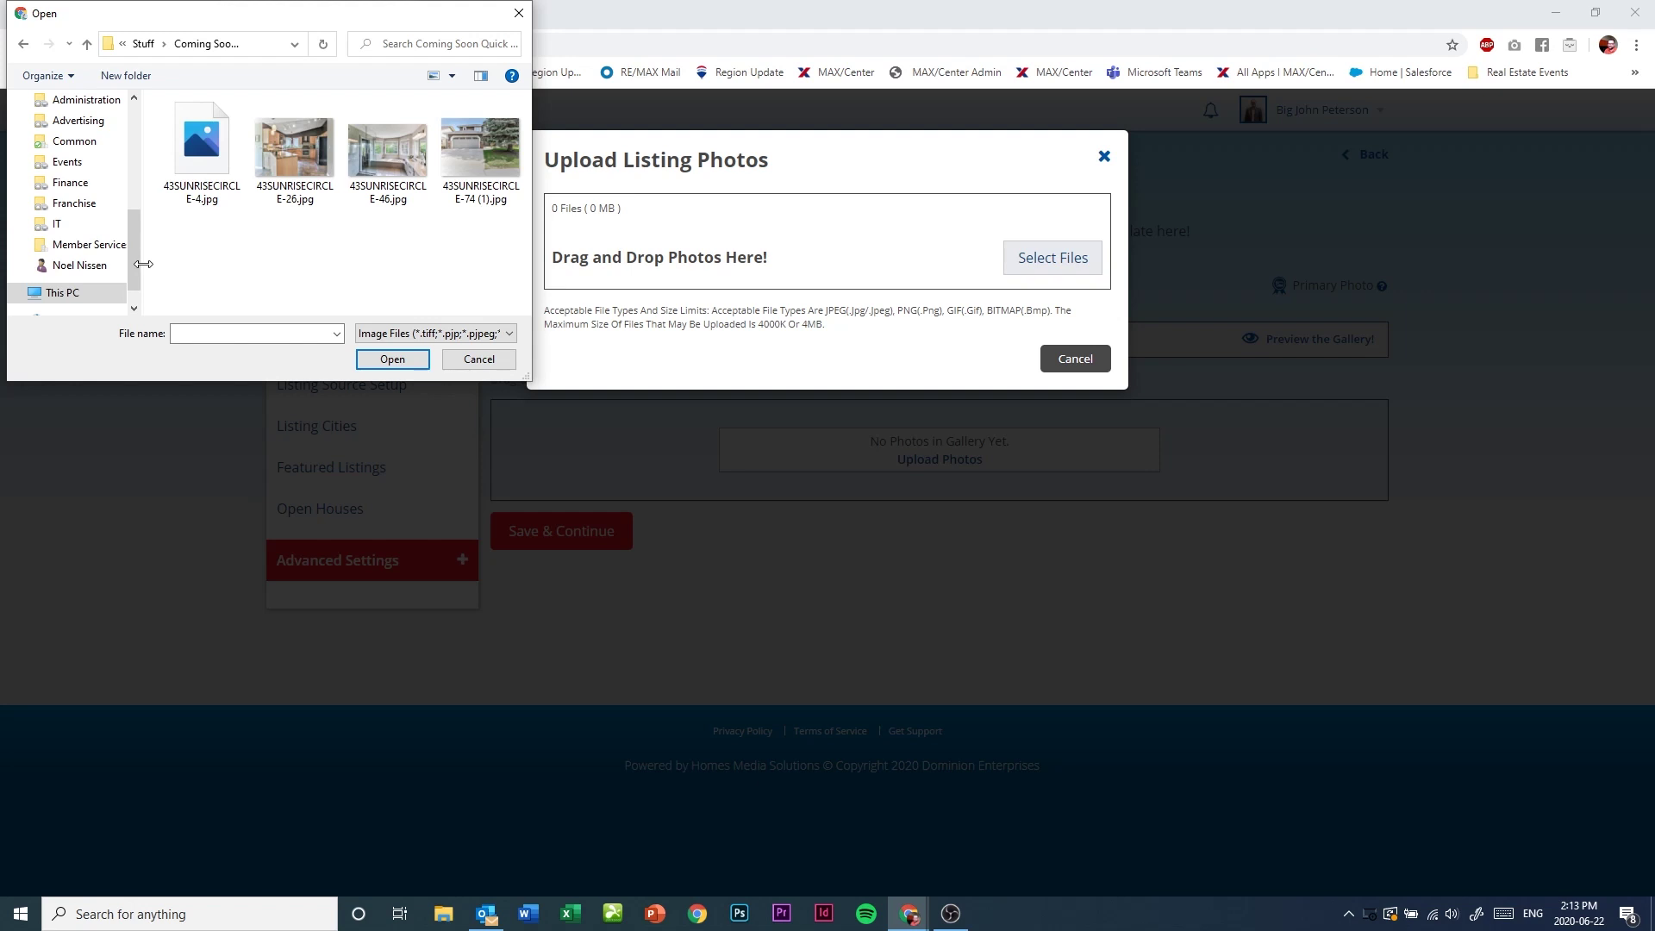
{"action": "left_click_drag", "start_coordinate": [487, 256], "coordinate": [159, 183]}
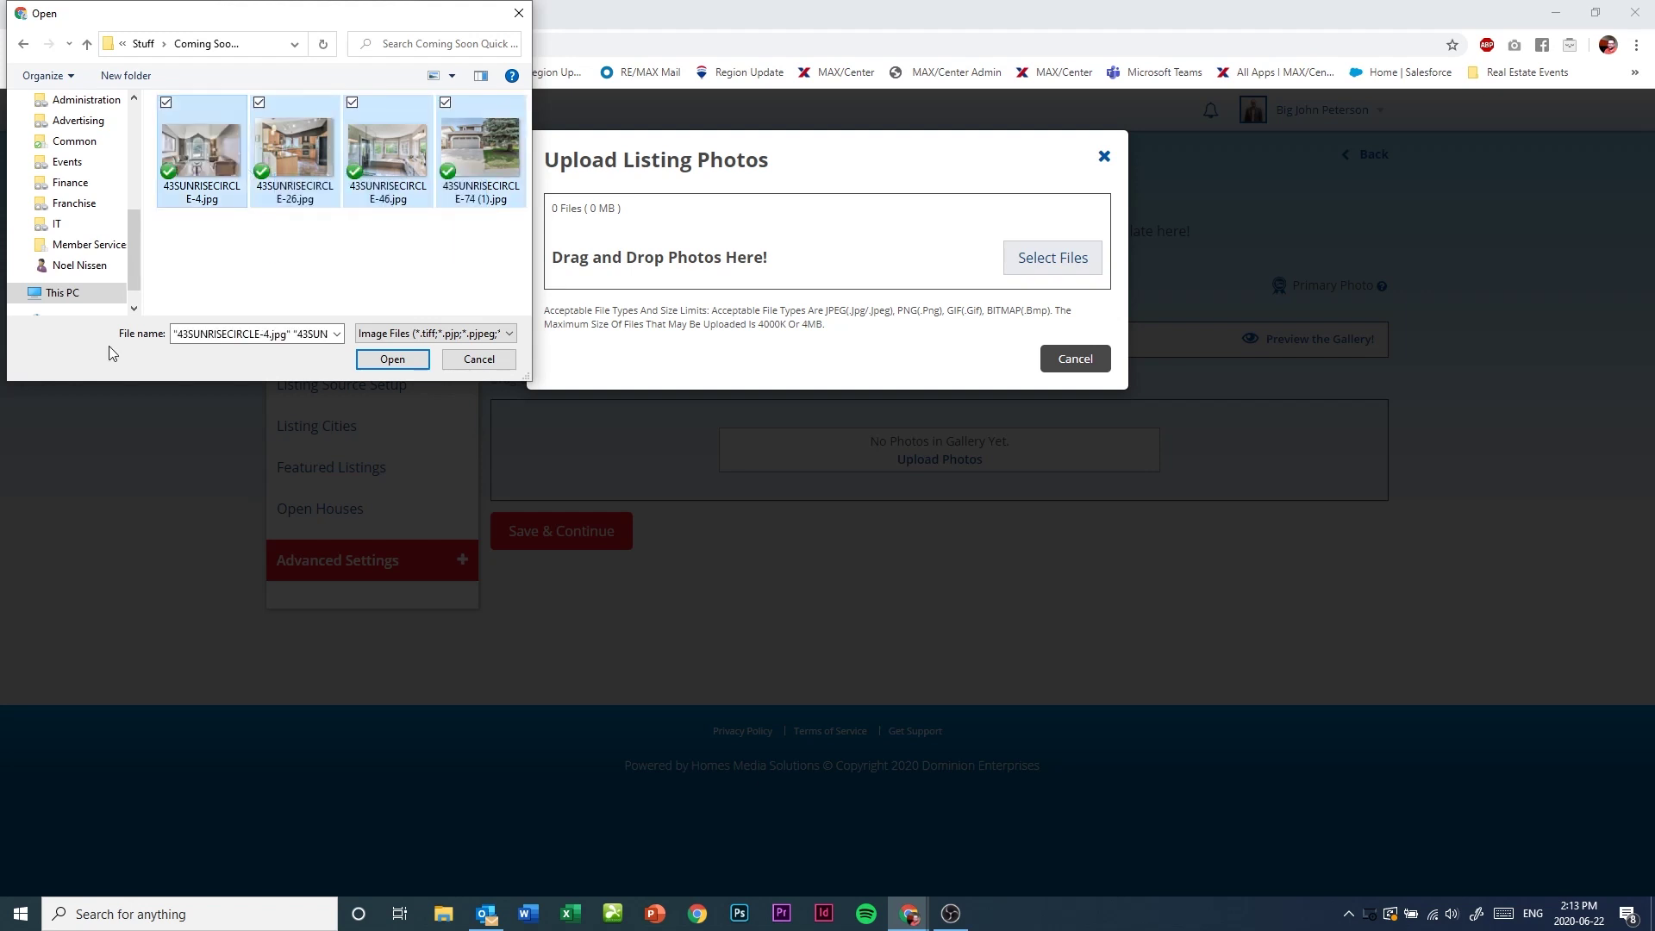
{"action": "left_click", "coordinate": [381, 354]}
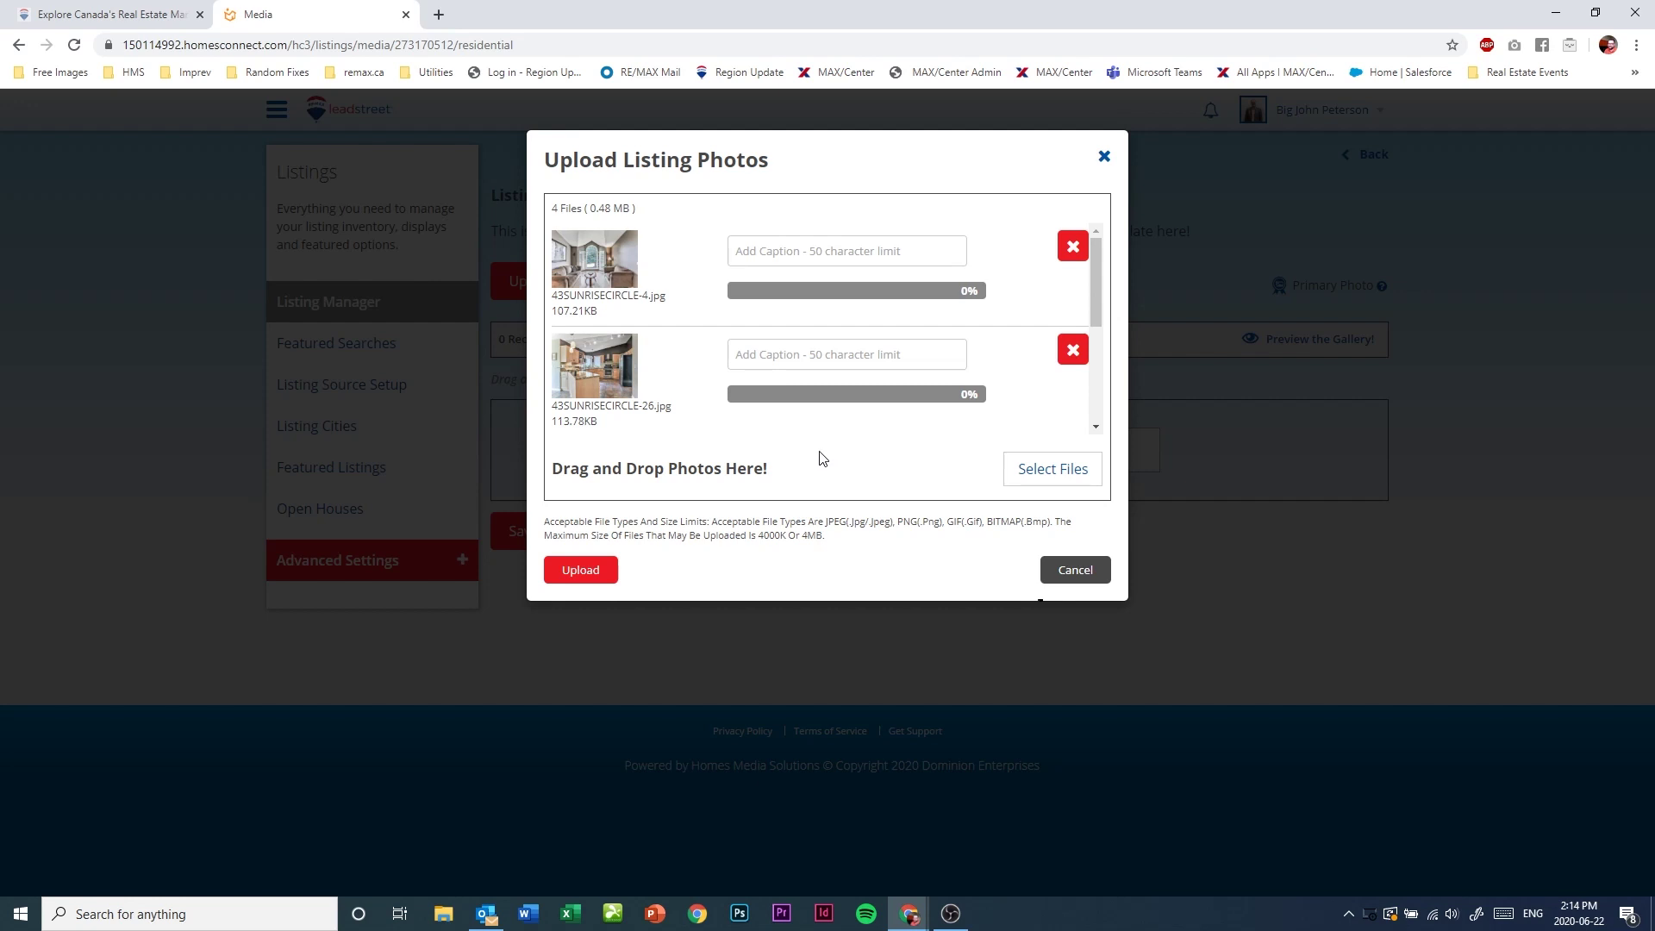
{"action": "left_click", "coordinate": [580, 570]}
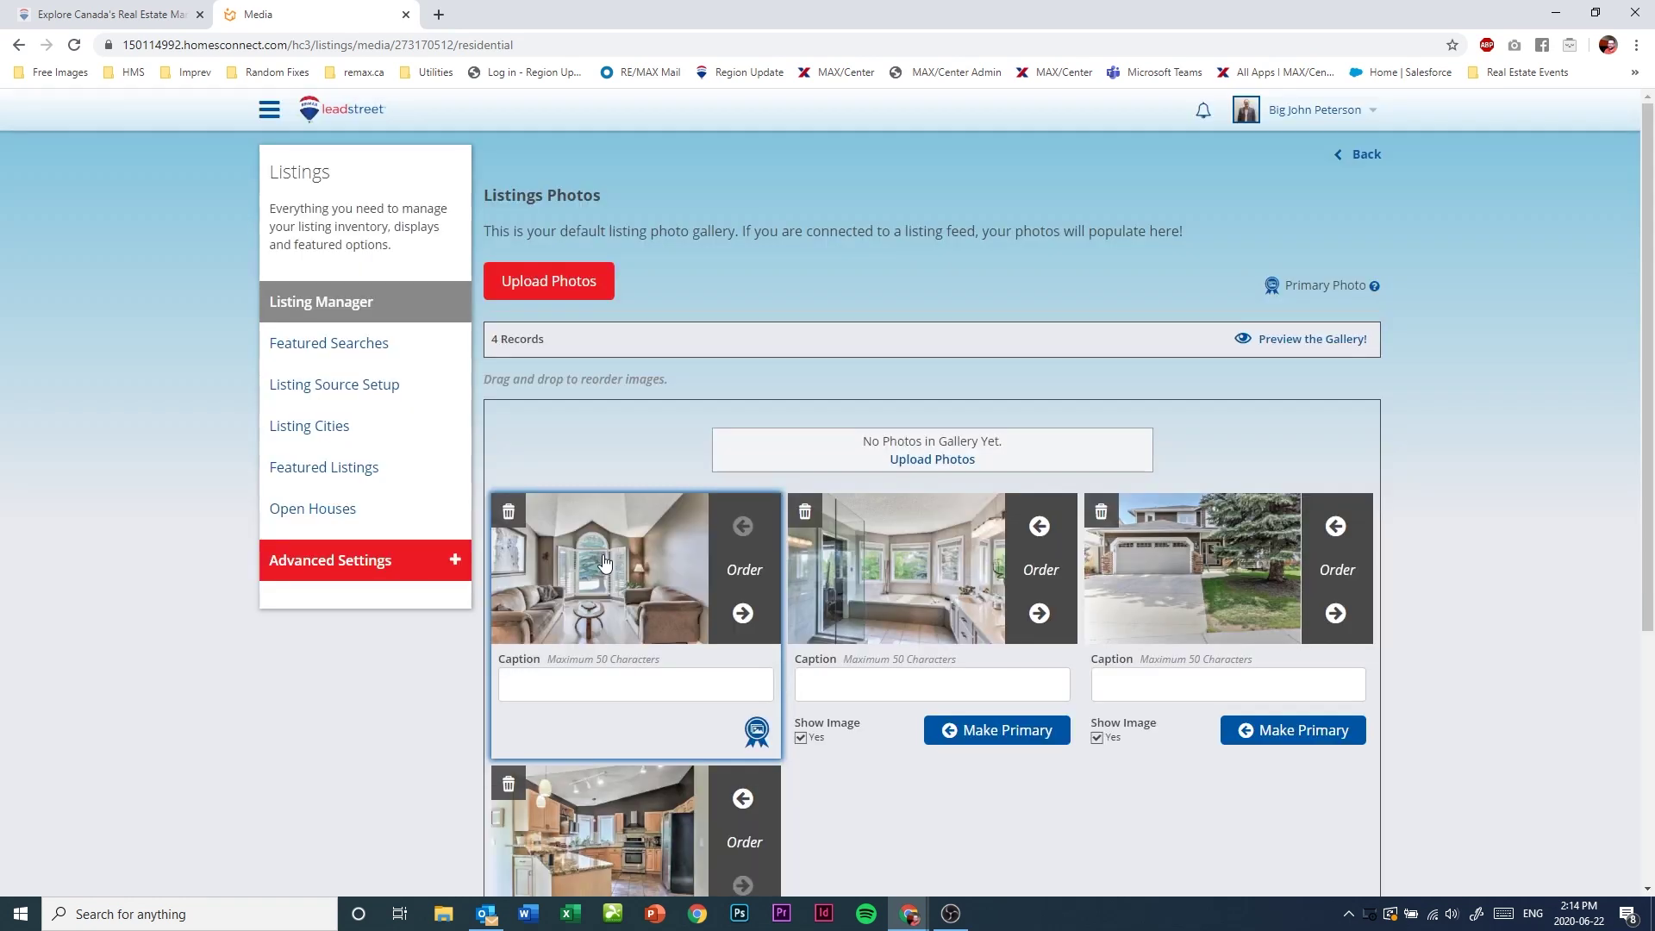
Move the exterior front photo to first place in the gallery and save the order.
{"action": "scroll", "coordinate": [603, 561], "scroll_direction": "down", "scroll_amount": 1}
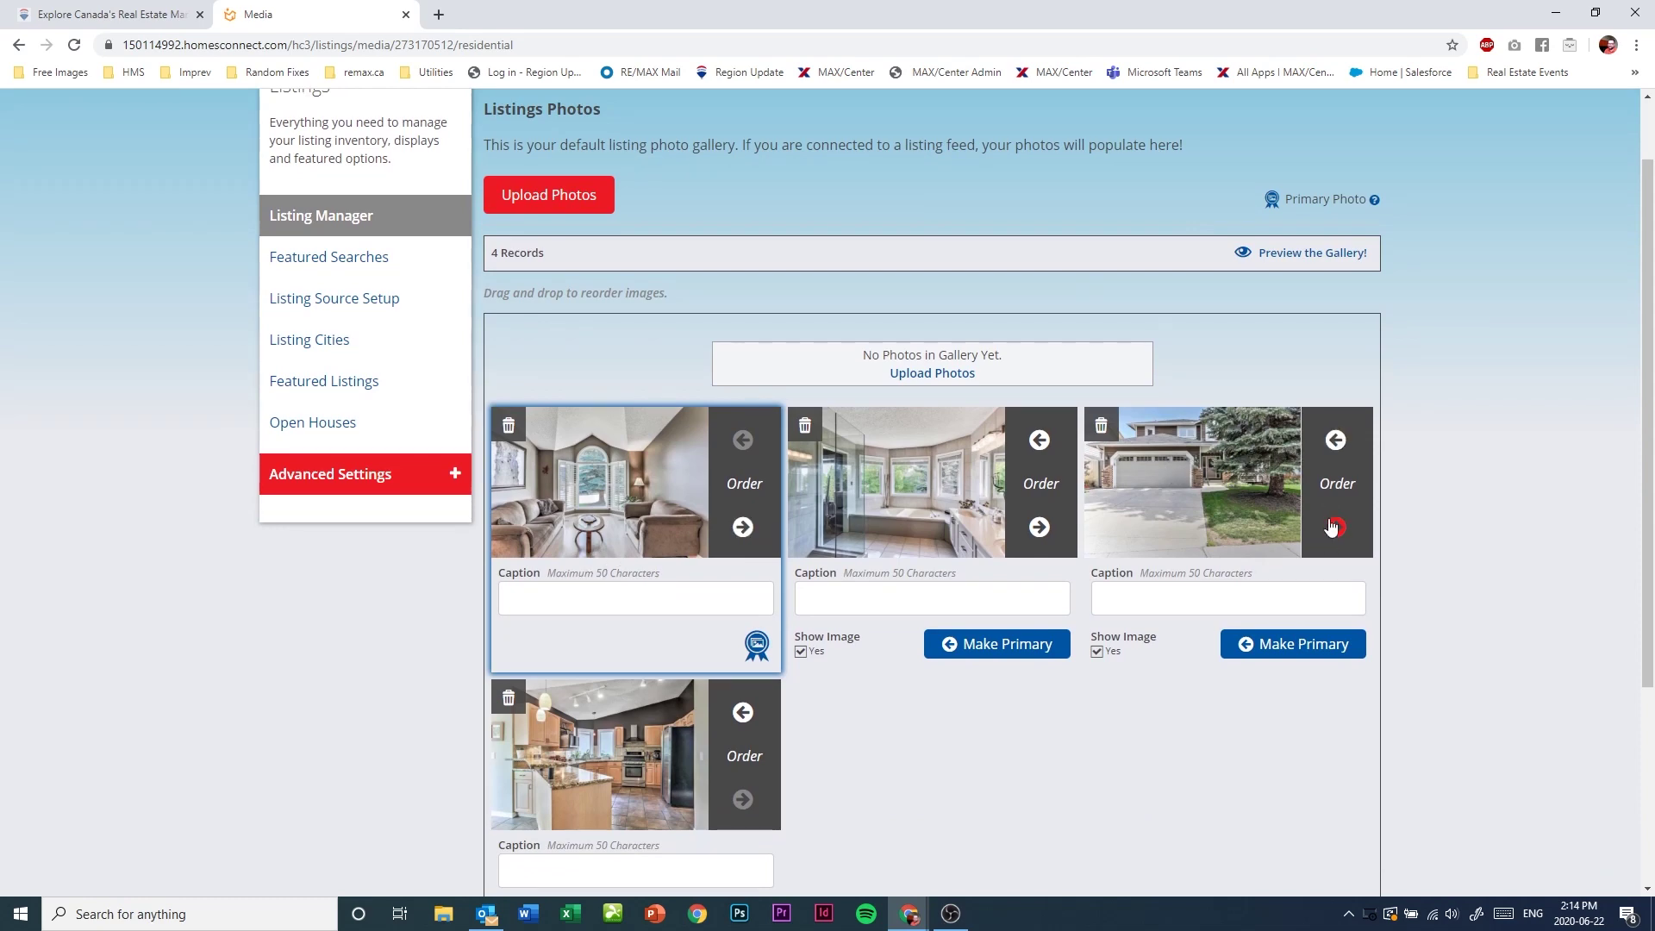
{"action": "left_click", "coordinate": [1334, 440]}
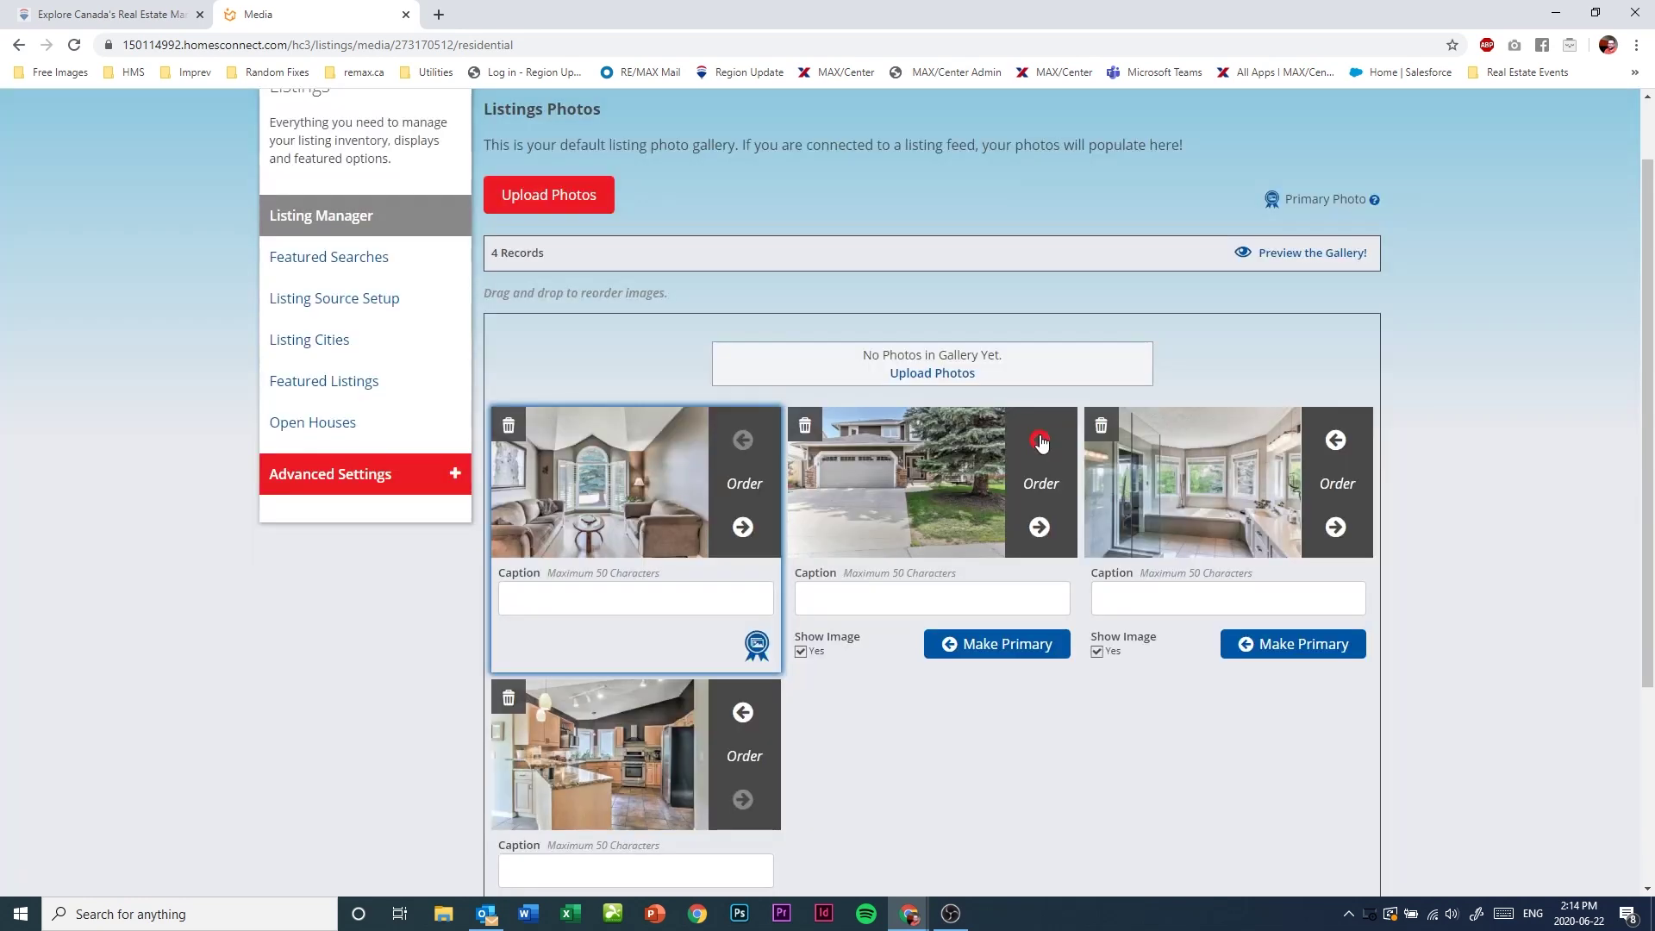
{"action": "left_click", "coordinate": [1040, 439]}
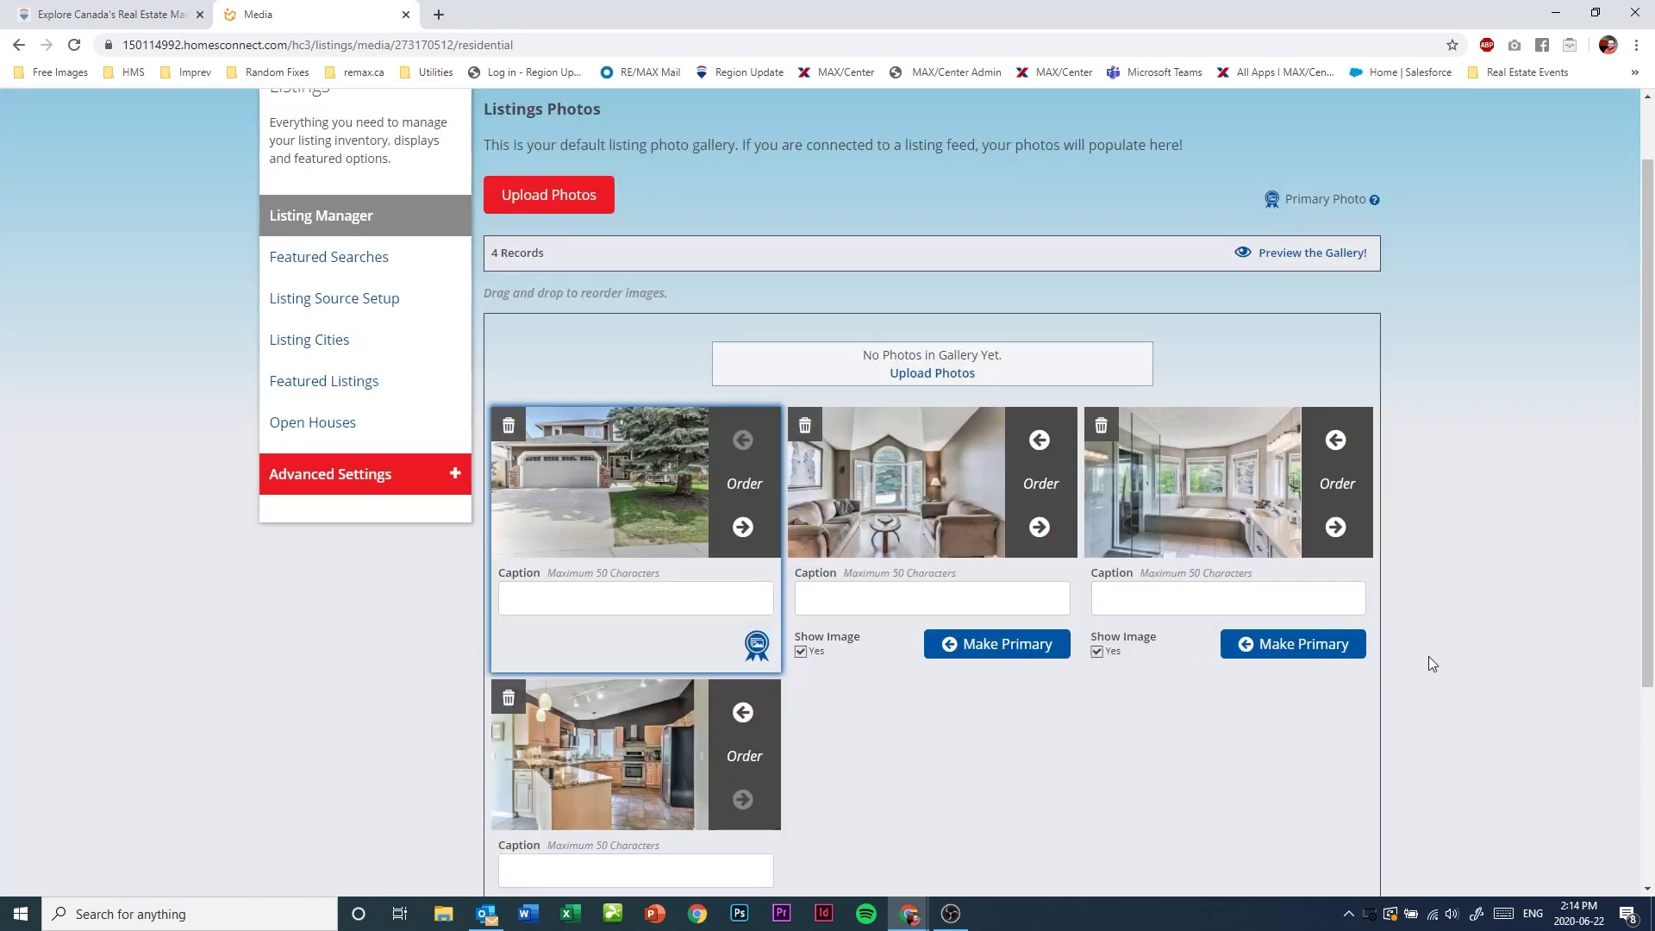
{"action": "scroll", "coordinate": [1430, 659], "scroll_direction": "down", "scroll_amount": 4}
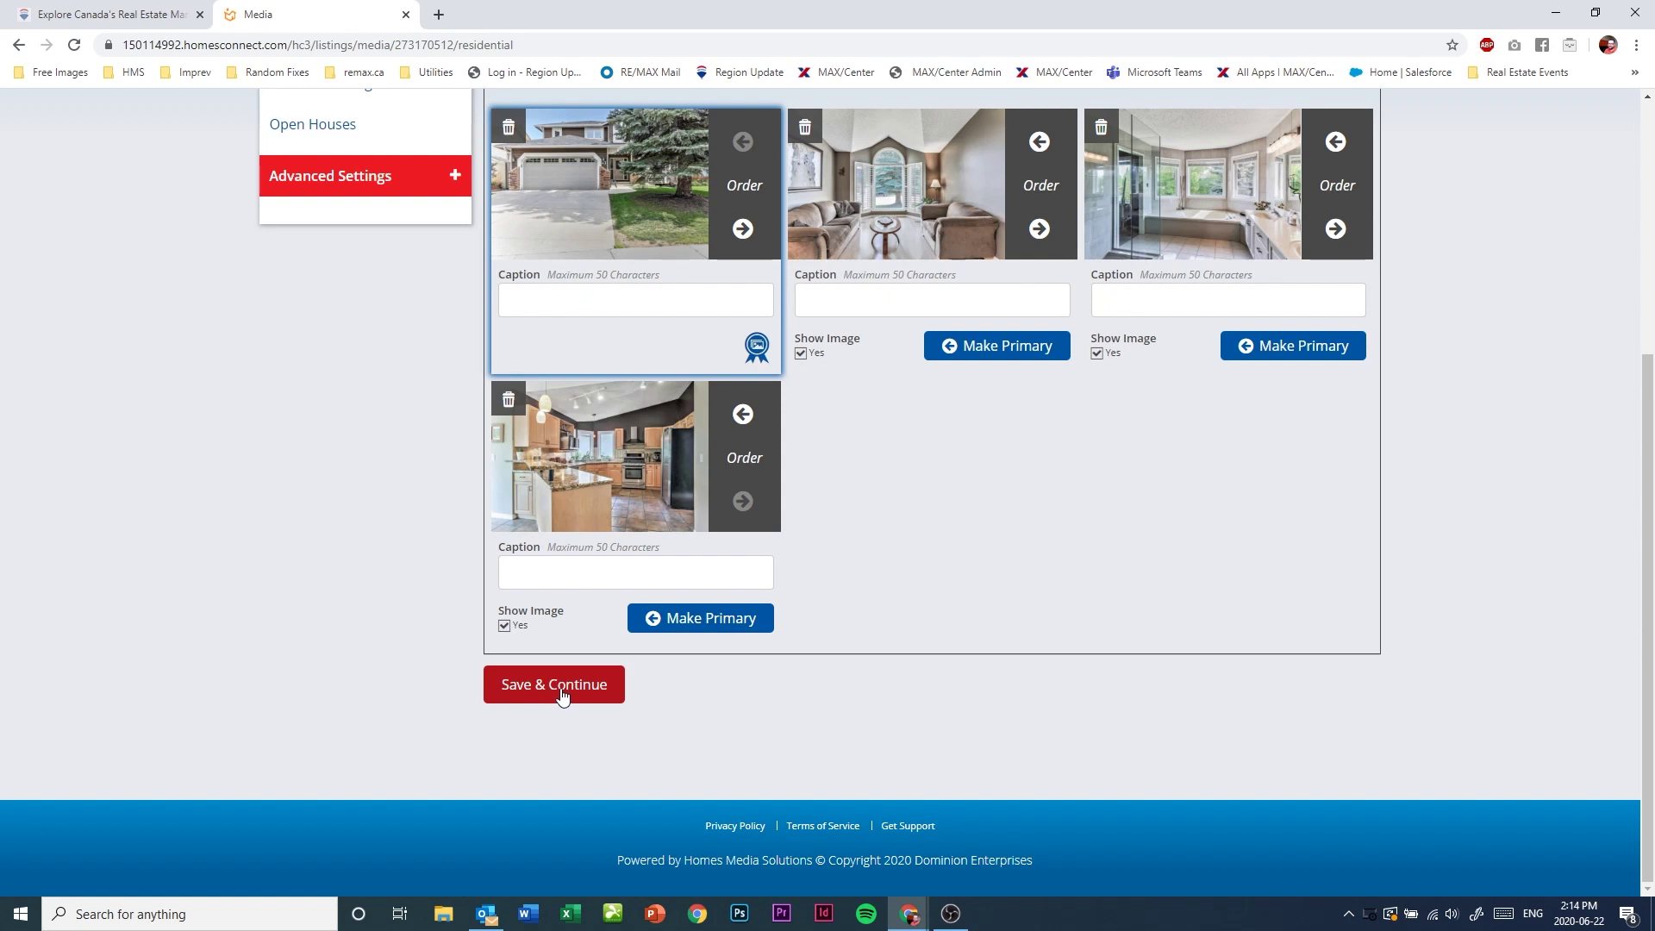
{"action": "left_click", "coordinate": [562, 695]}
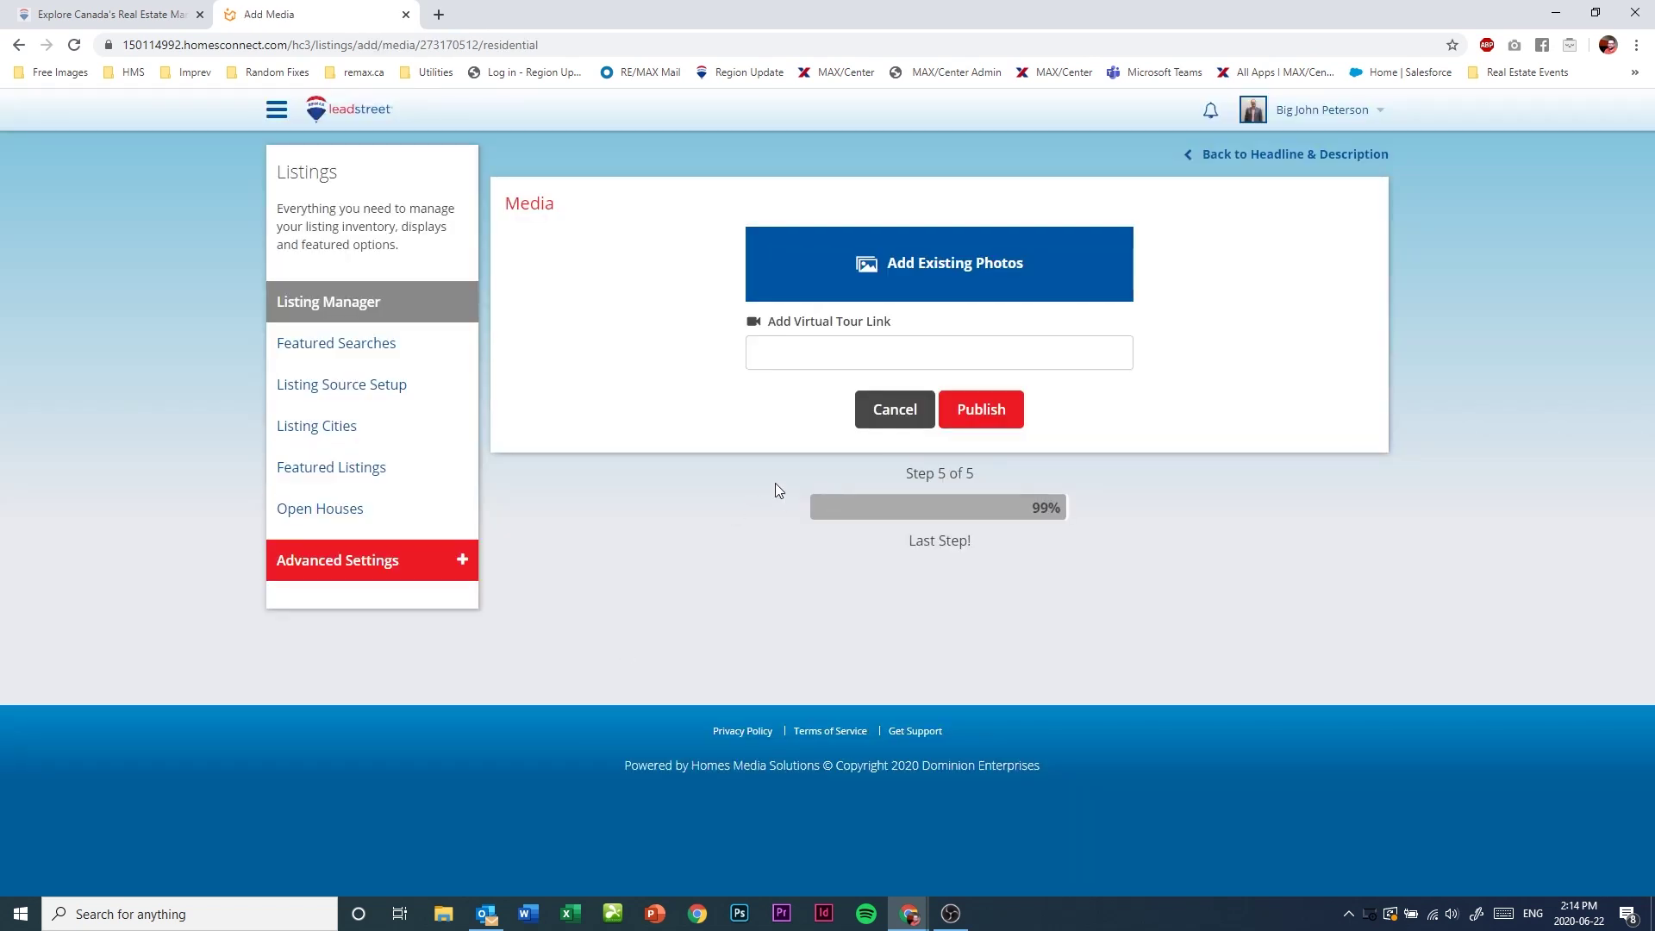
{"action": "left_click", "coordinate": [983, 410]}
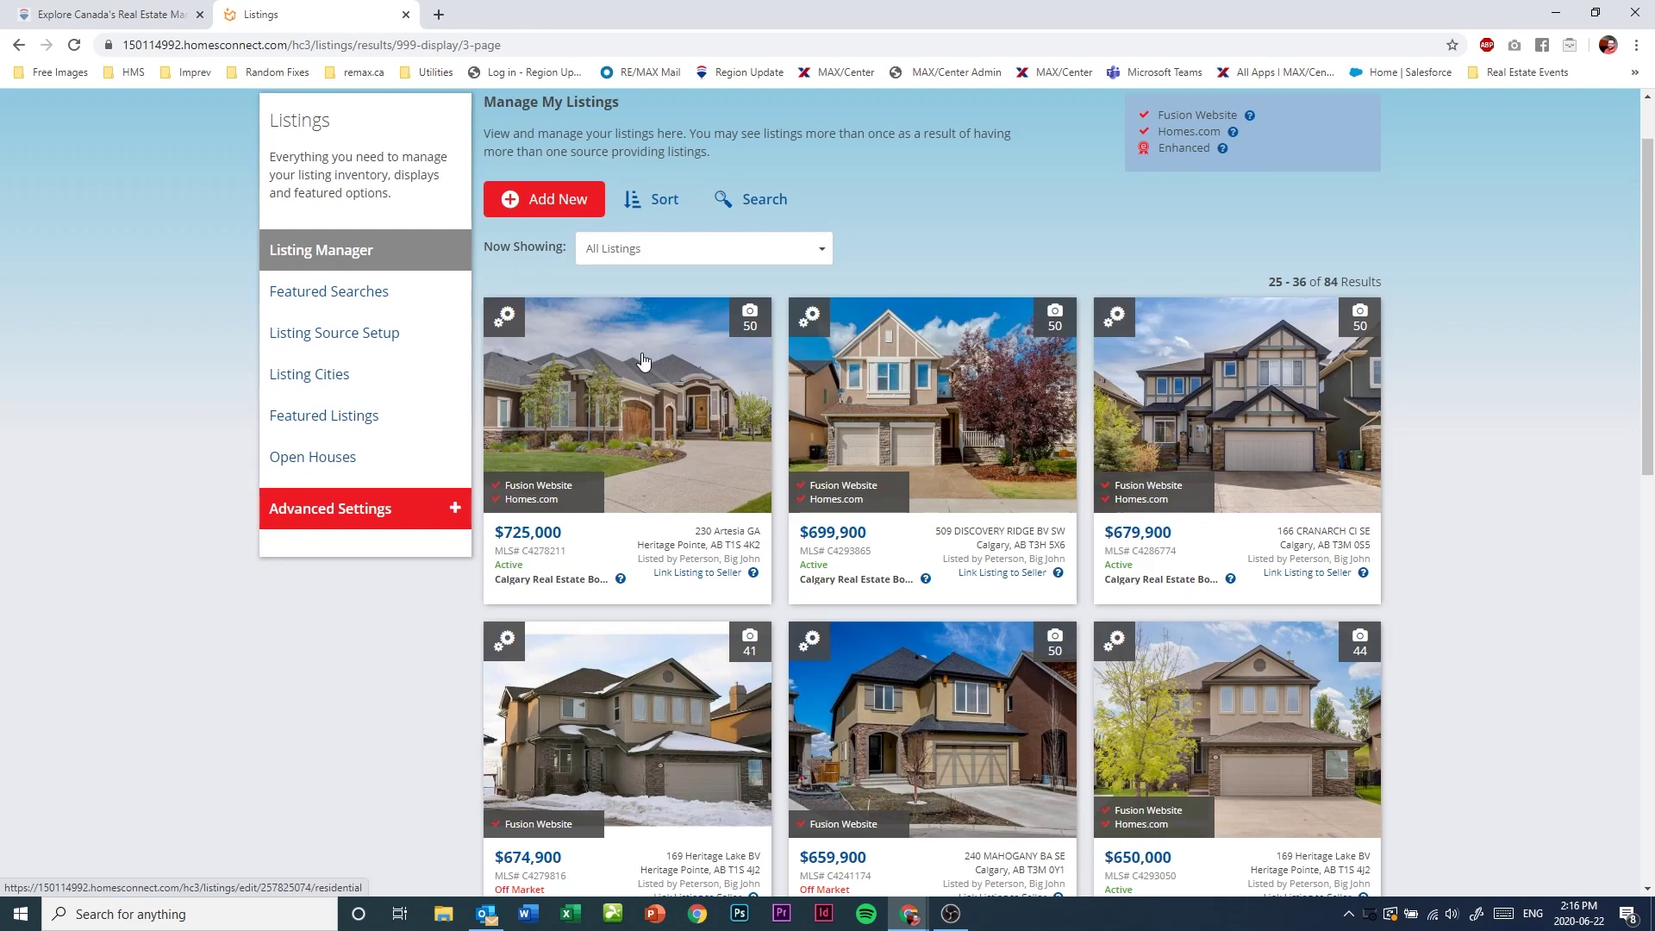
{"action": "scroll", "coordinate": [642, 360], "scroll_direction": "up", "scroll_amount": 1}
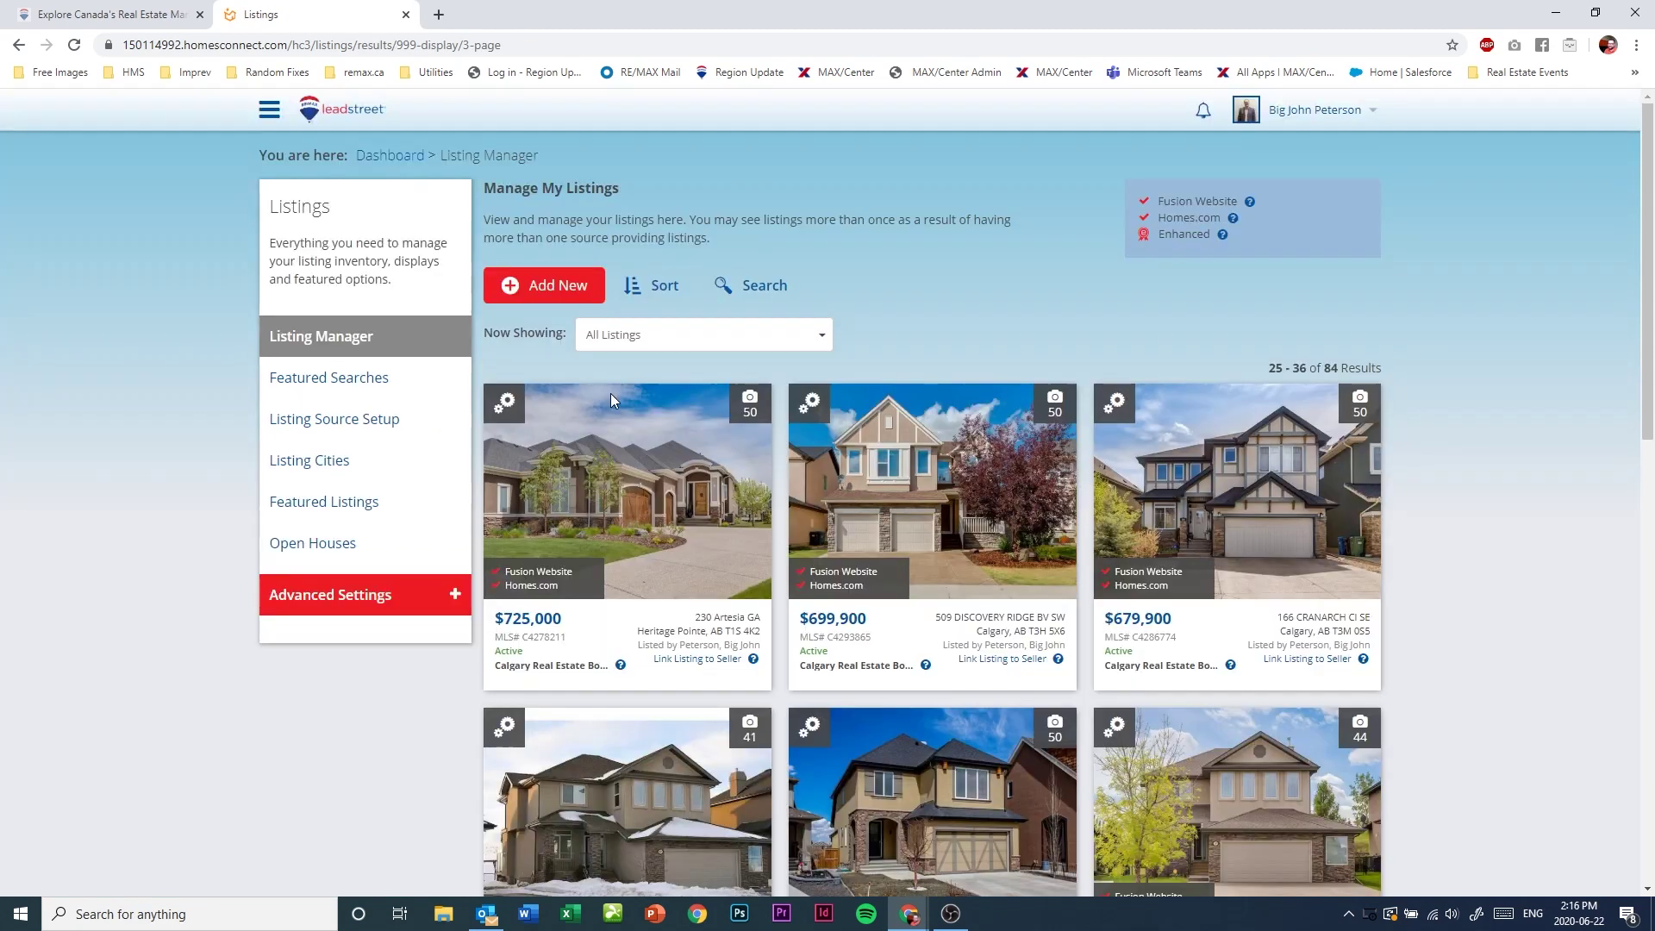
{"action": "scroll", "coordinate": [694, 446], "scroll_direction": "down", "scroll_amount": 4}
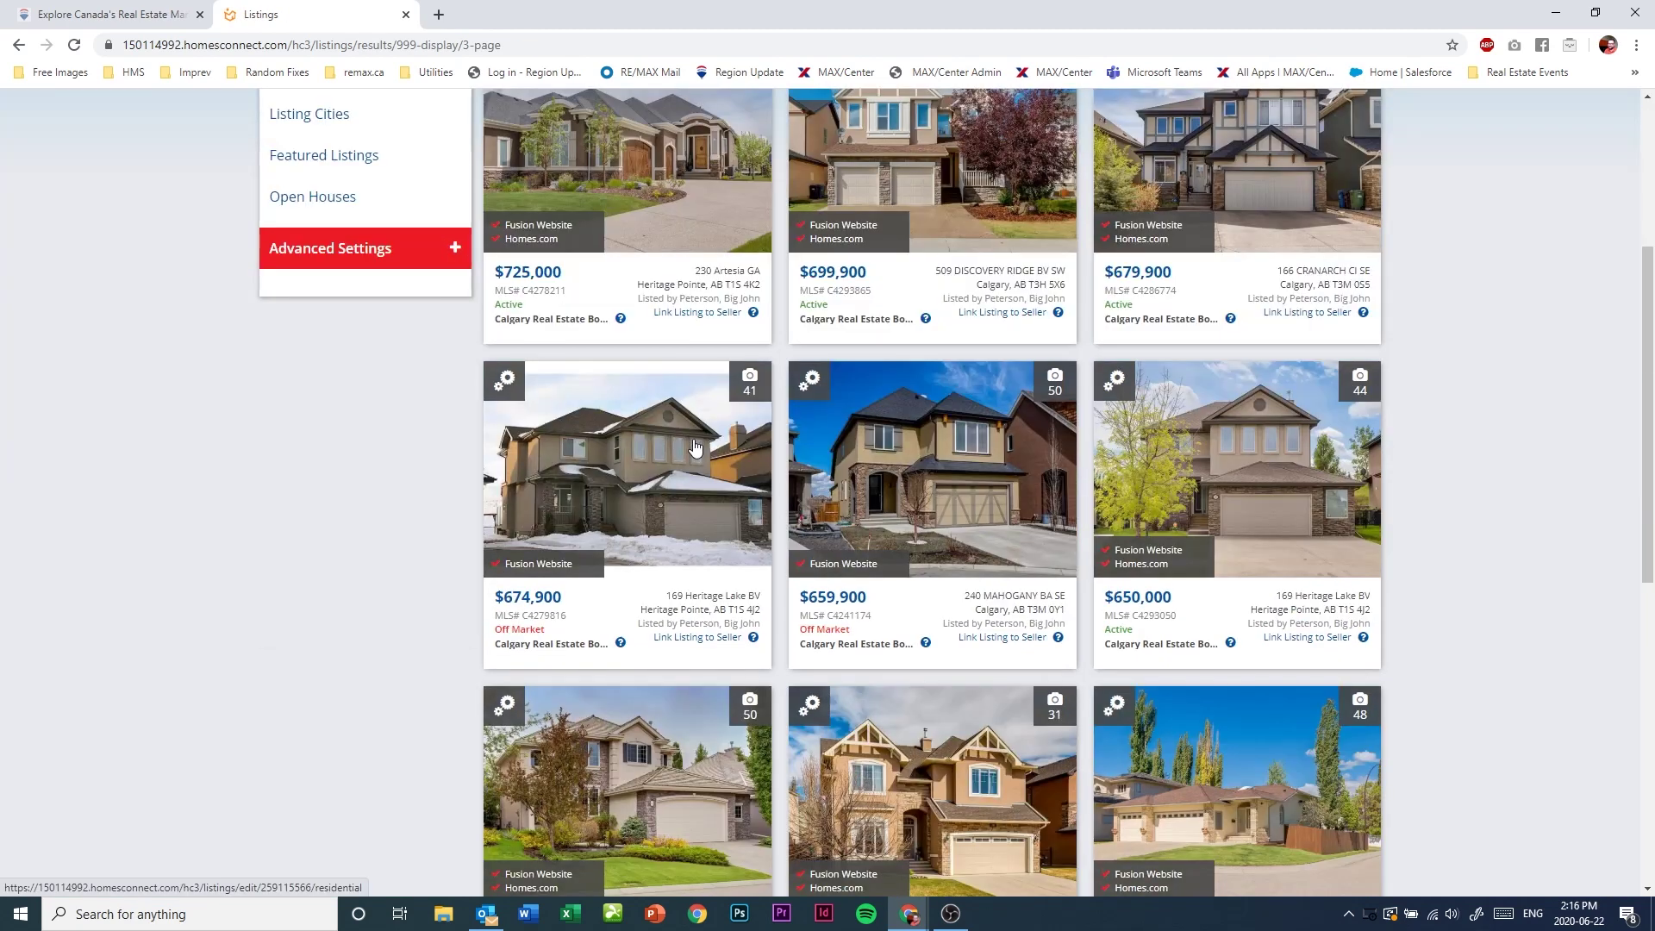
{"action": "scroll", "coordinate": [694, 446], "scroll_direction": "down", "scroll_amount": 3}
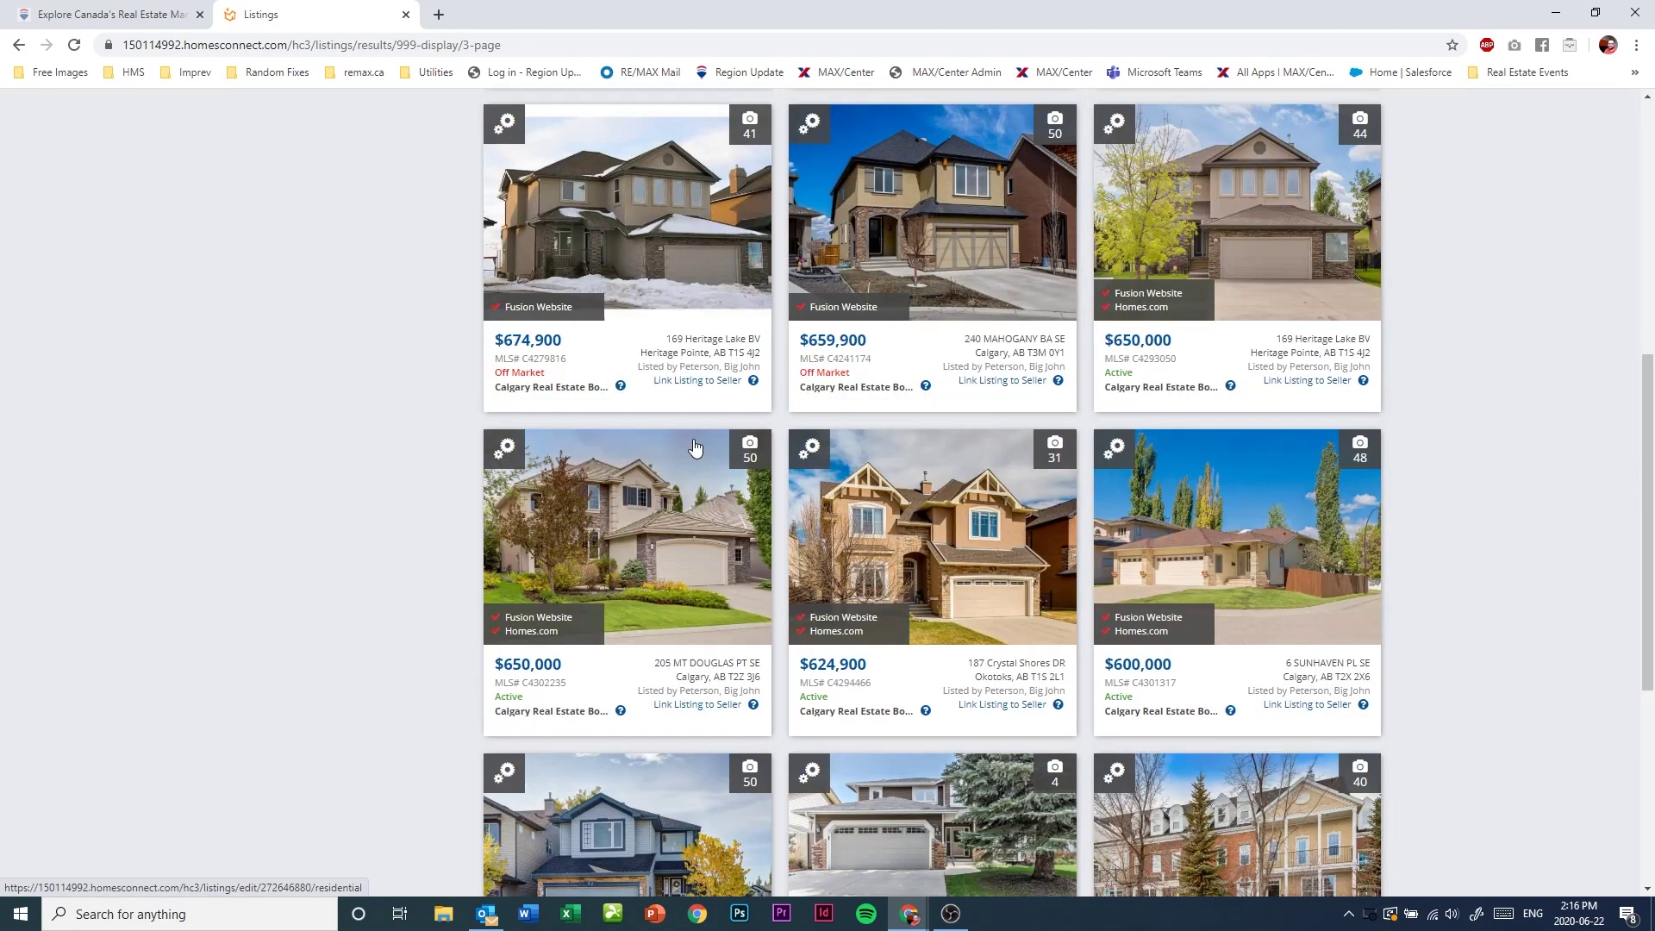
{"action": "scroll", "coordinate": [695, 447], "scroll_direction": "down", "scroll_amount": 2}
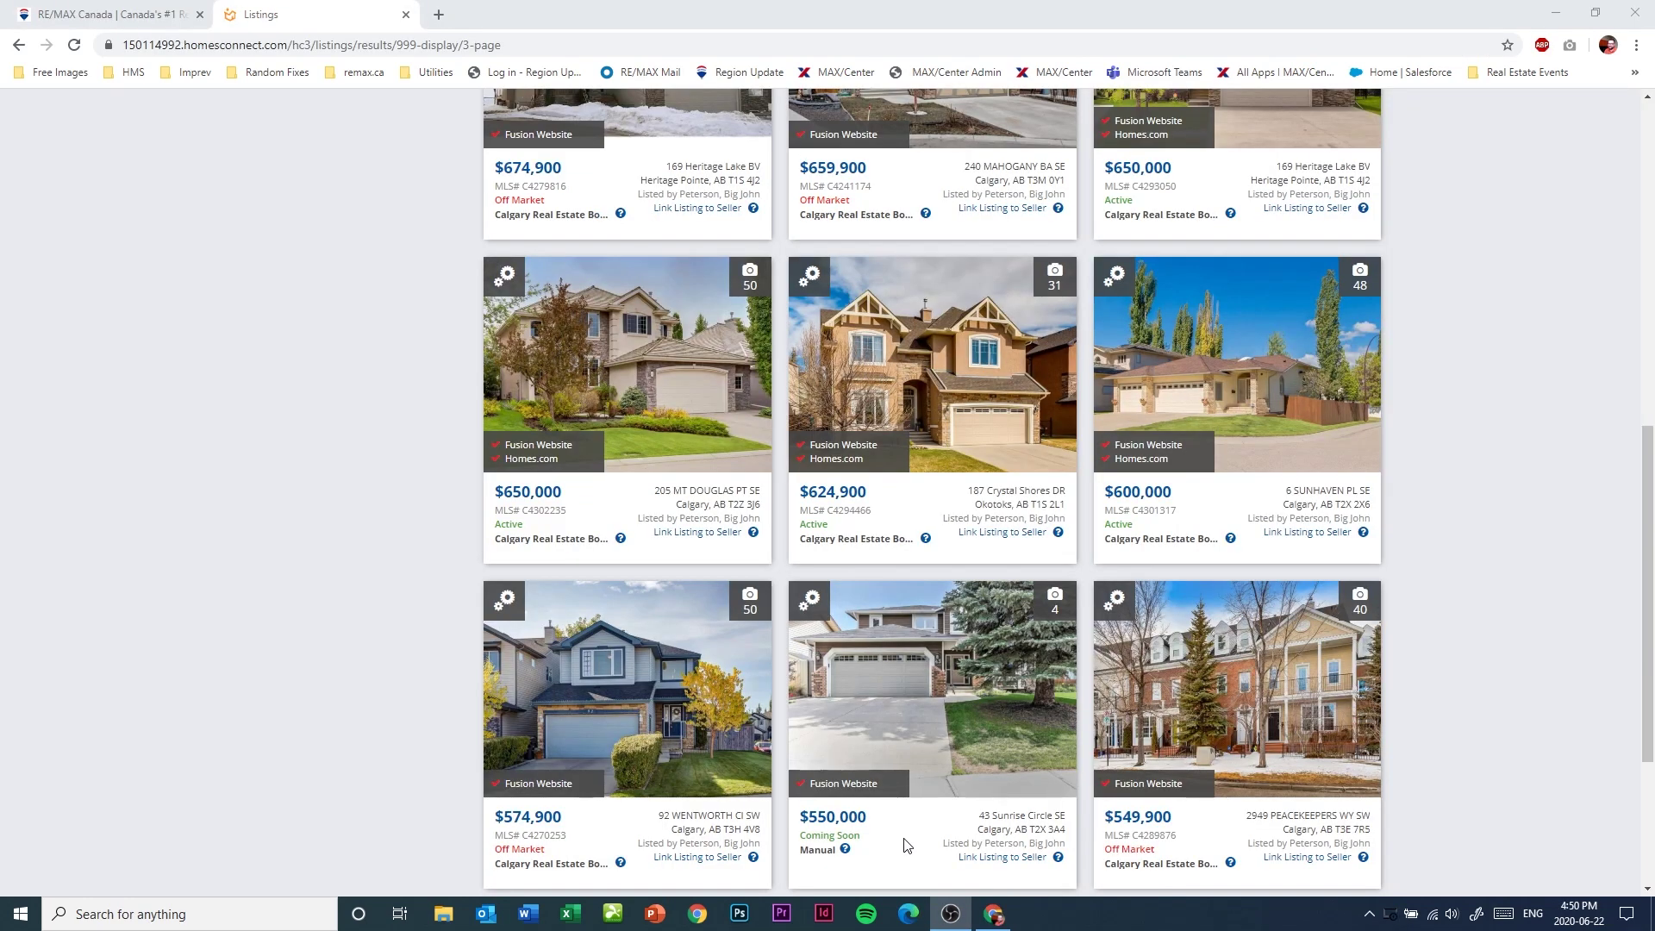
{"action": "left_click", "coordinate": [813, 602]}
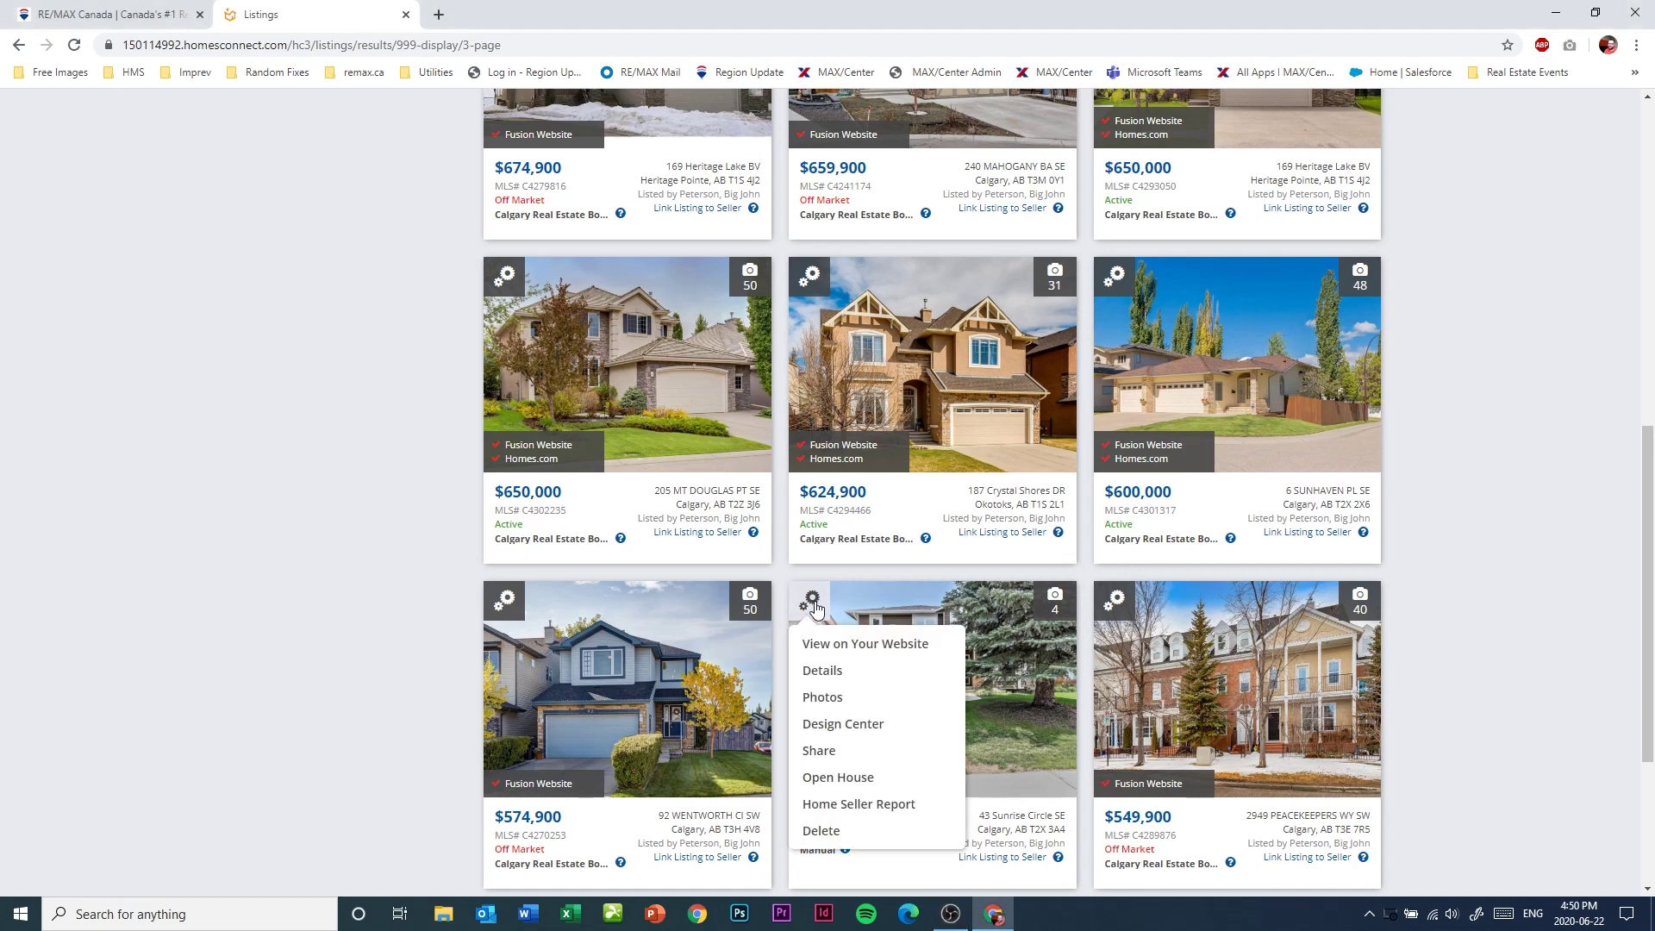
{"action": "left_click", "coordinate": [818, 671]}
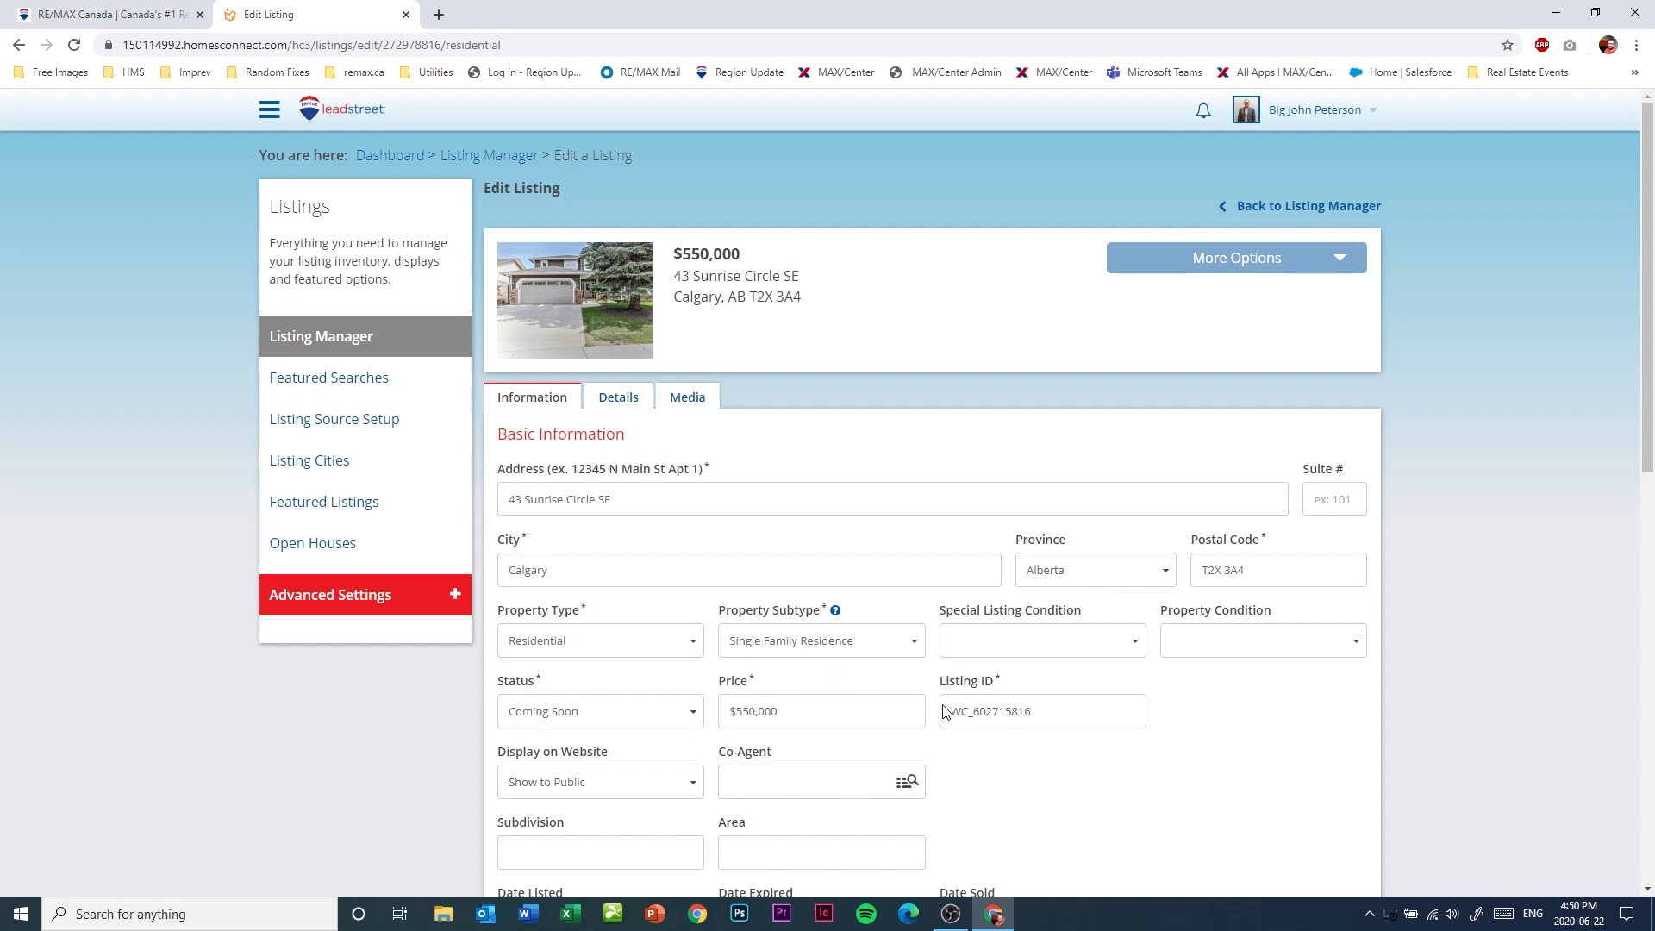
{"action": "scroll", "coordinate": [1204, 755], "scroll_direction": "down", "scroll_amount": 9}
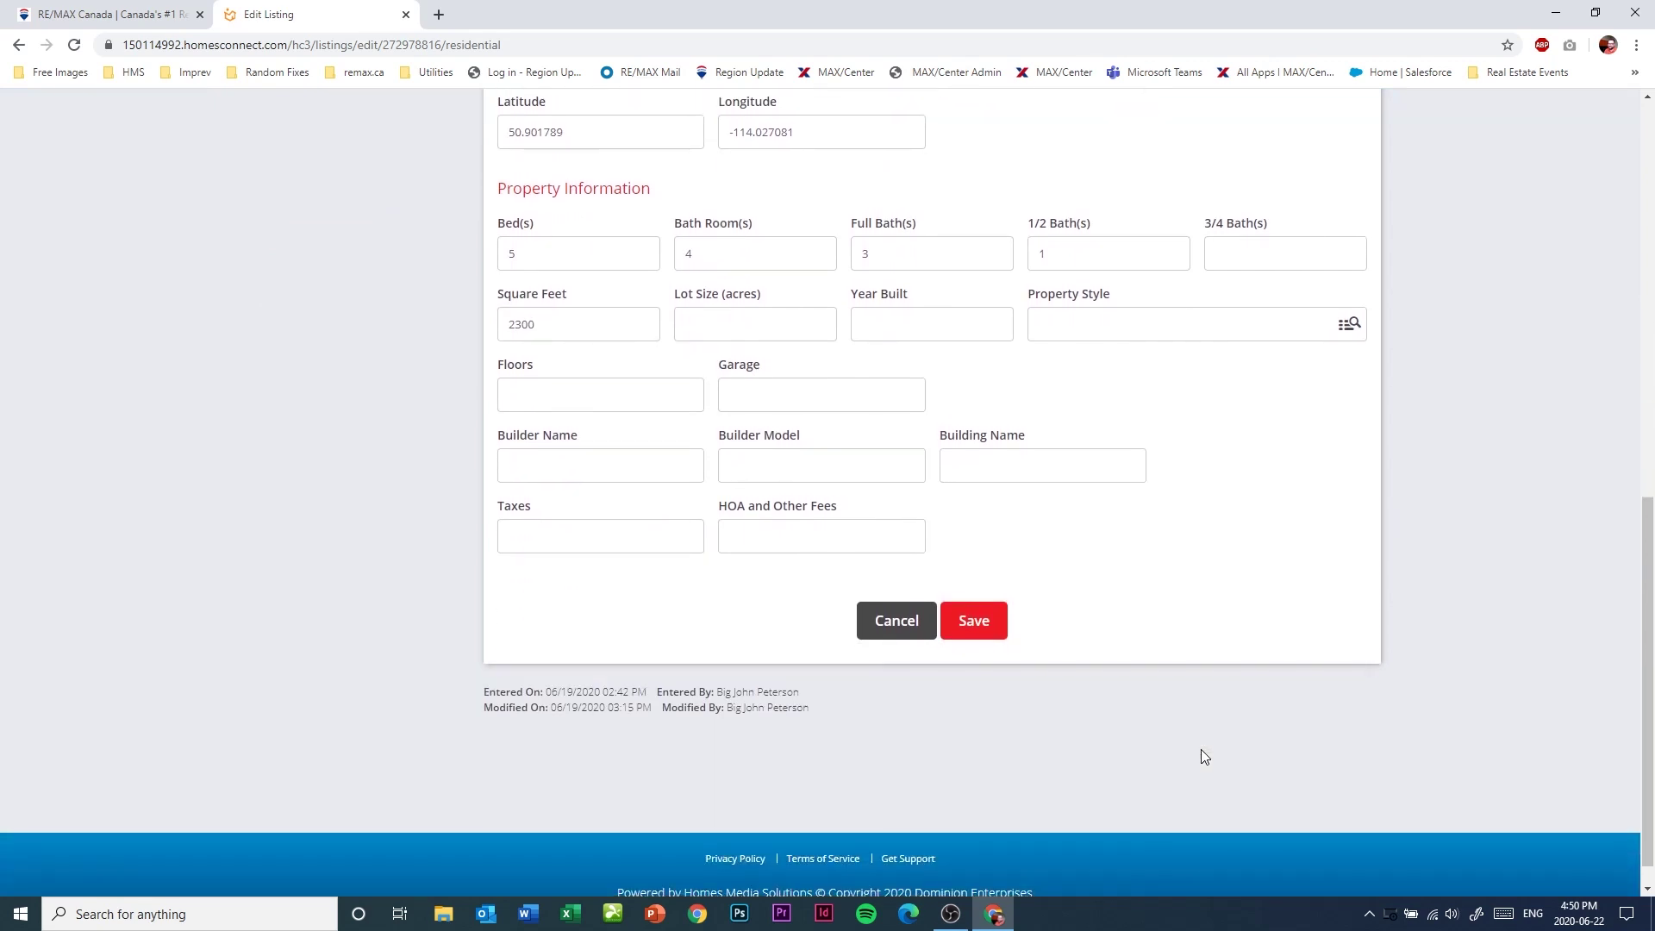
{"action": "scroll", "coordinate": [1204, 756], "scroll_direction": "up", "scroll_amount": 4}
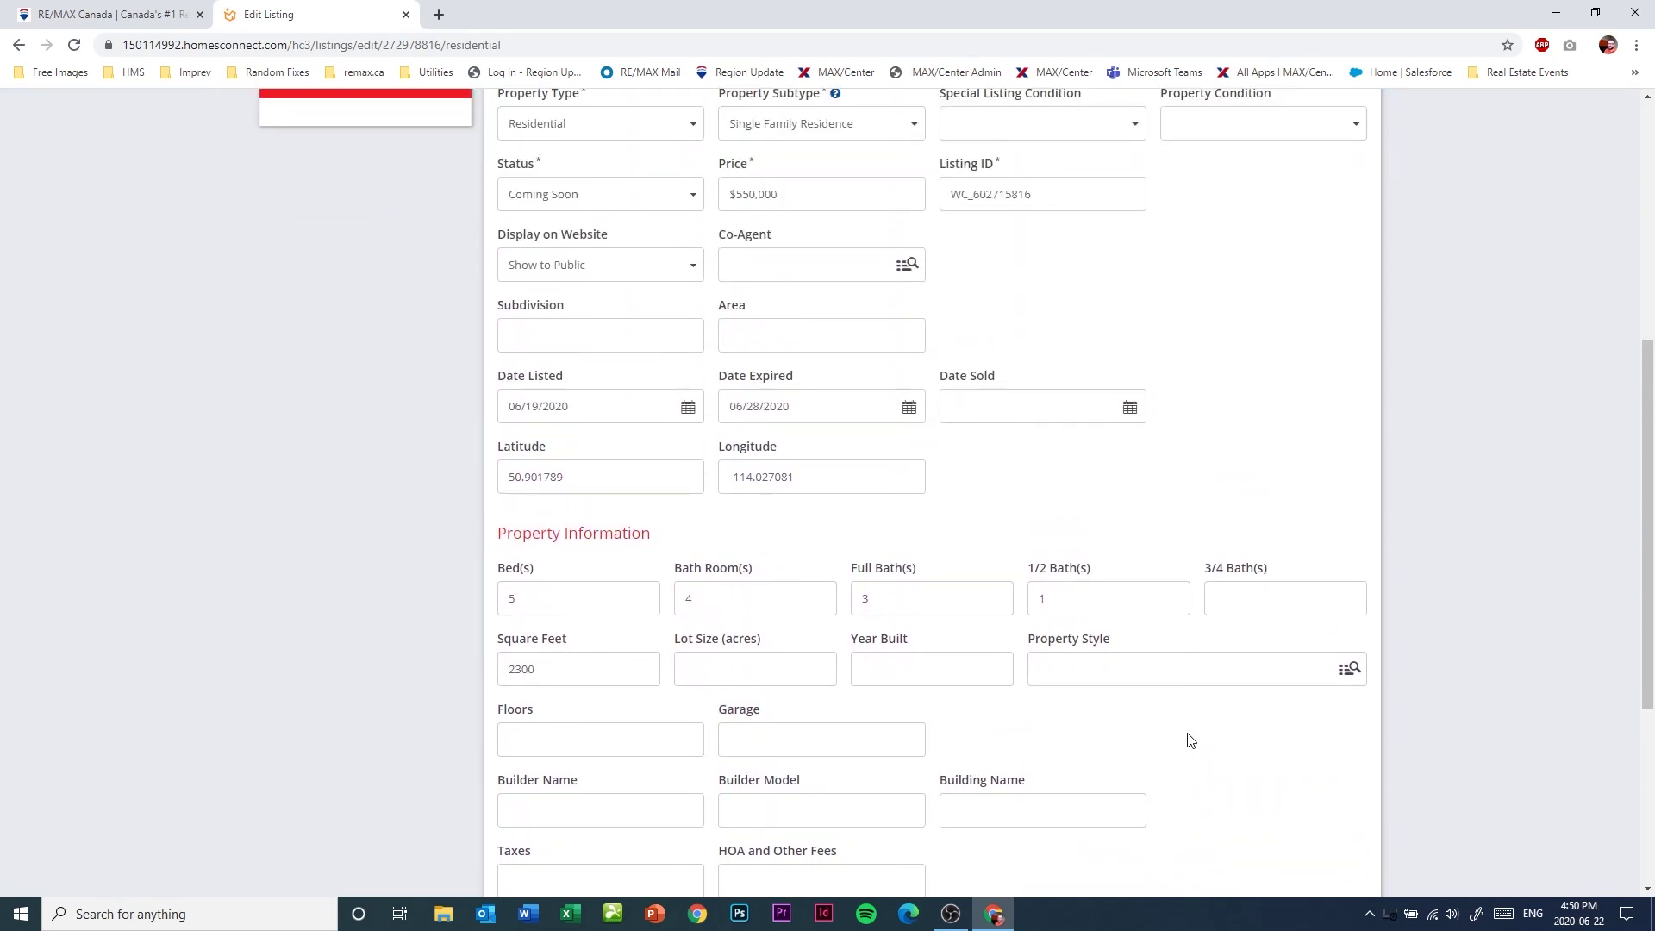